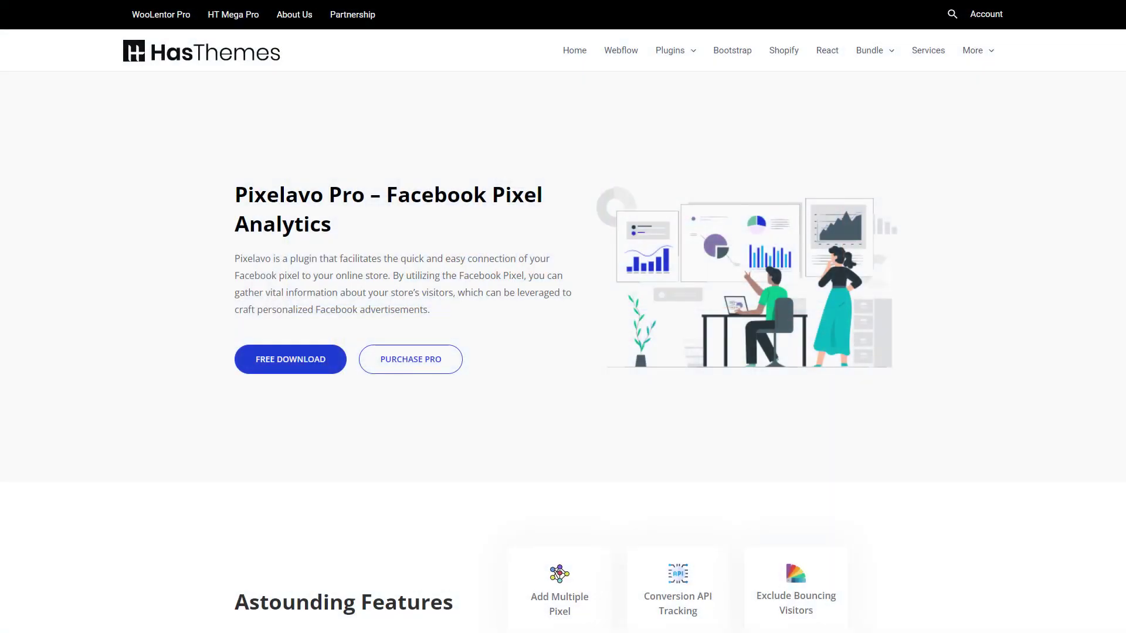
# Scroll the Pixelavo product page past the feature sections down to the Available Licenses plans
pyautogui.scroll(-5, 563, 316)
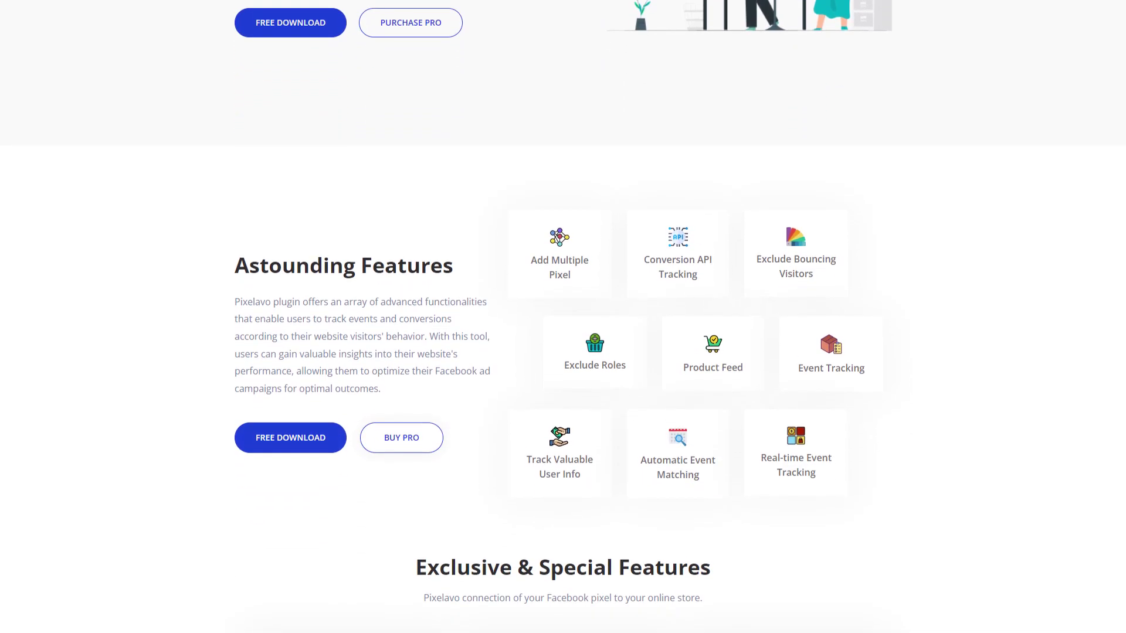
pyautogui.scroll(-8, 563, 316)
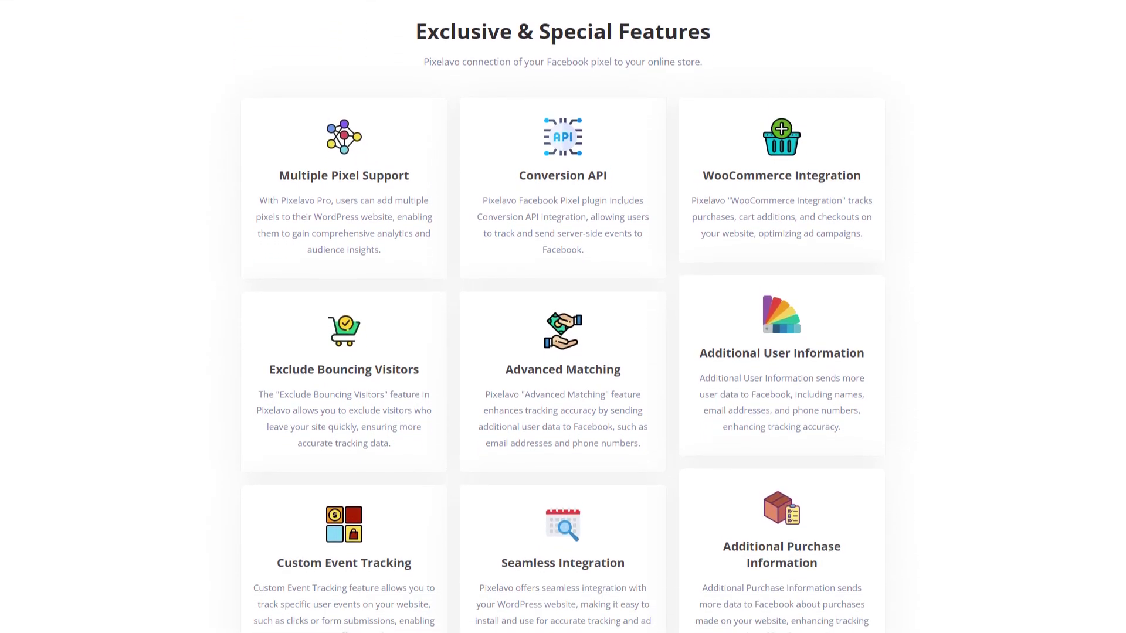
pyautogui.scroll(-10, 563, 316)
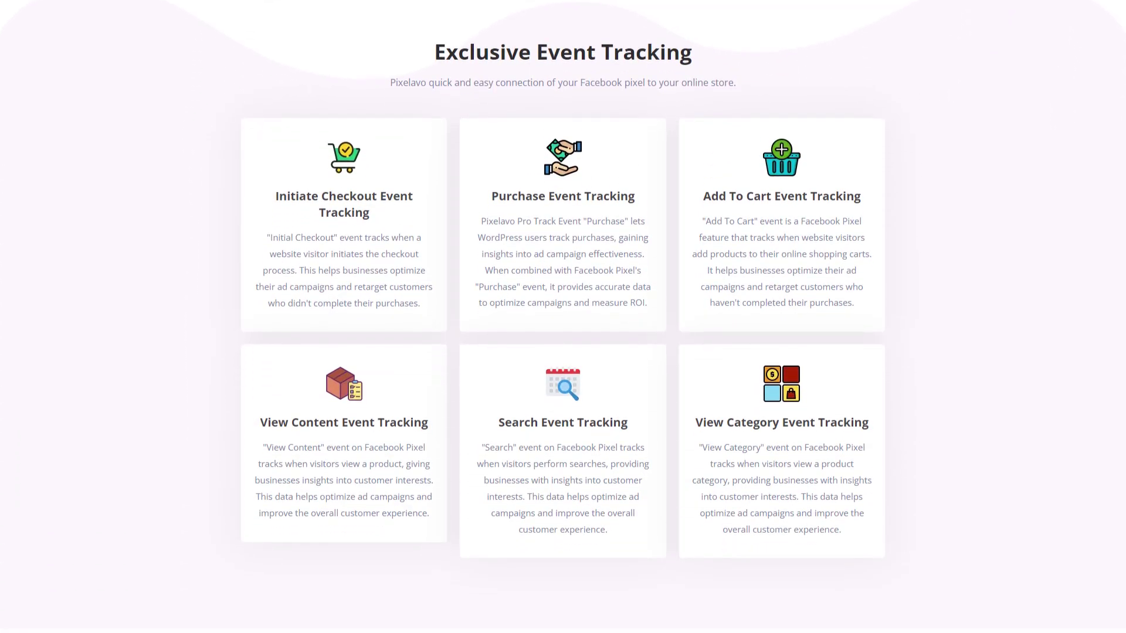
pyautogui.scroll(-9, 562, 316)
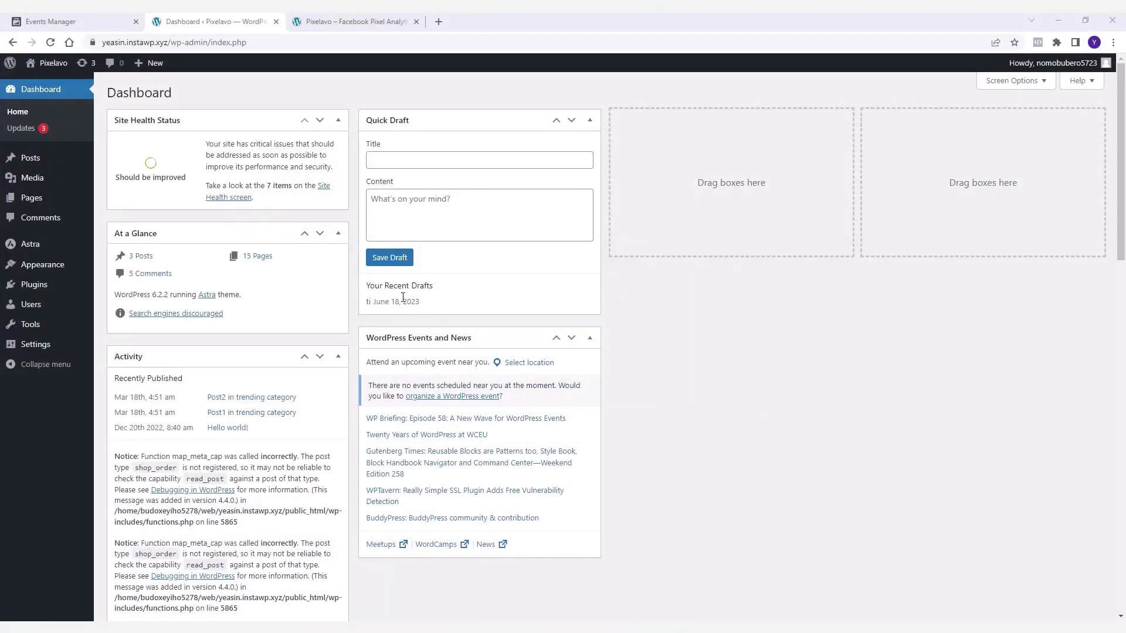
# Search for pixelavo under Add New plugins, install and activate it, then install and activate WooCommerce
pyautogui.moveTo(32, 287)
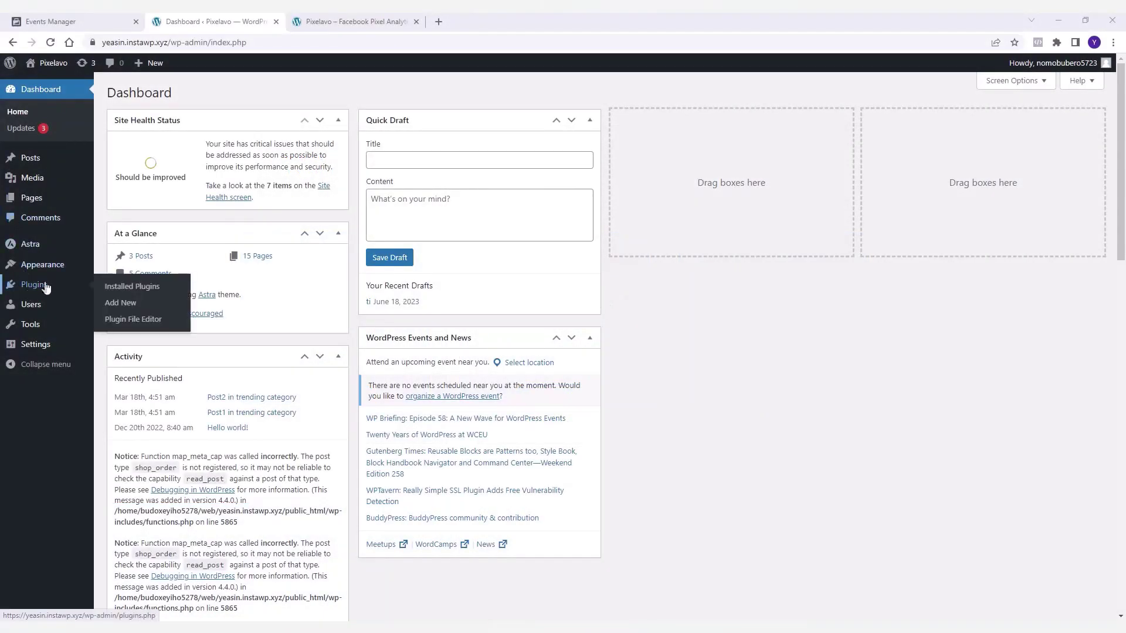
pyautogui.click(117, 311)
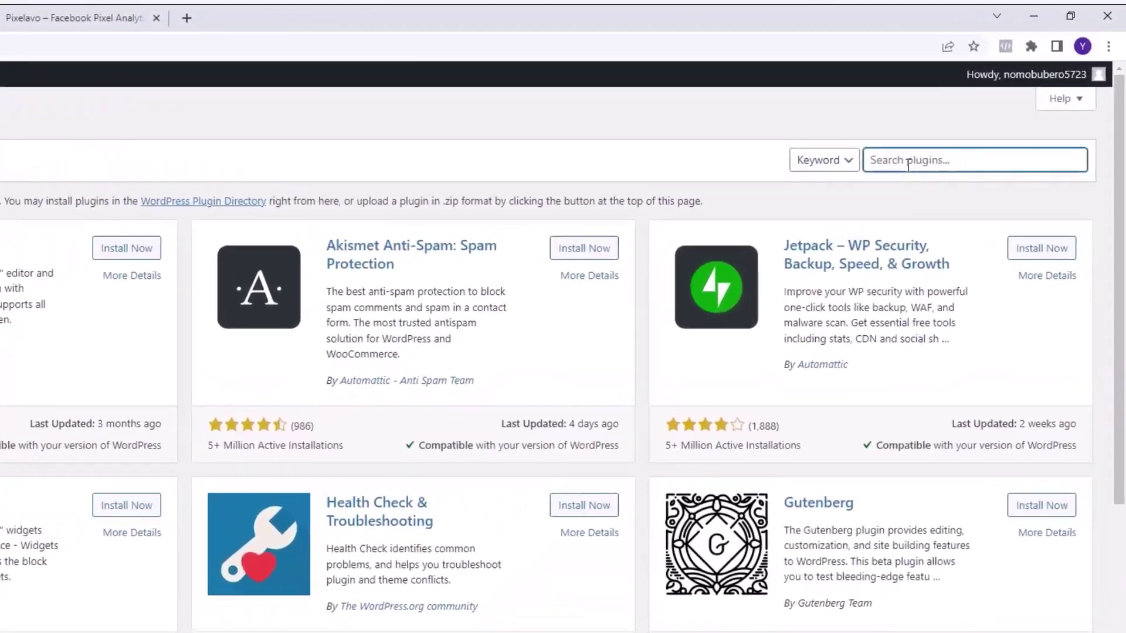
pyautogui.write('pixelav')
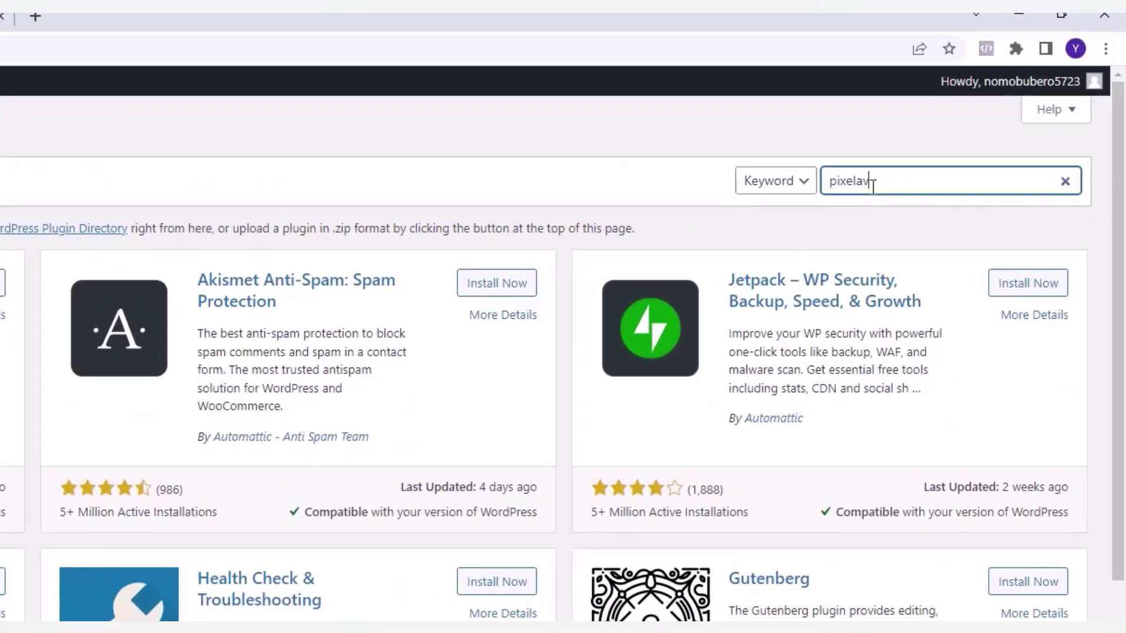
pyautogui.write('o')
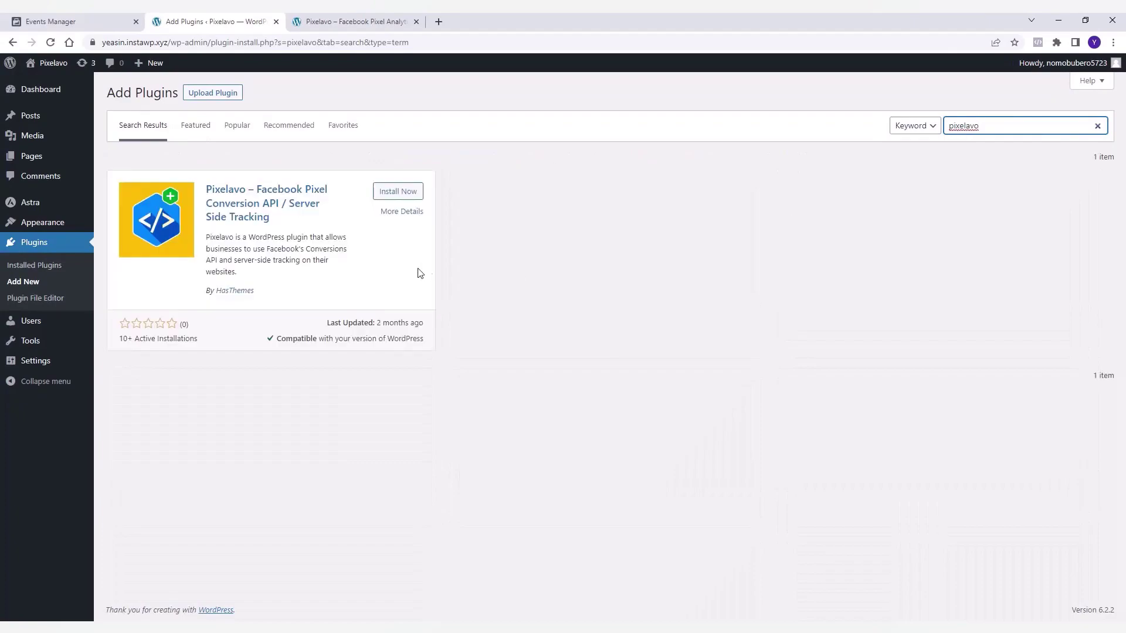
pyautogui.click(397, 193)
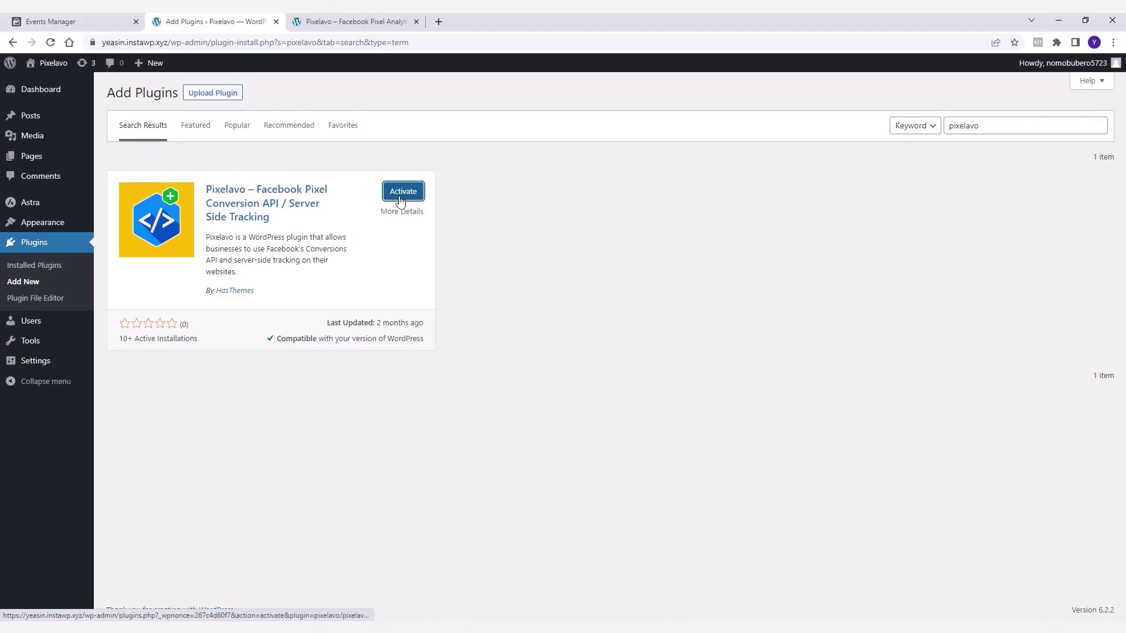
pyautogui.click(401, 196)
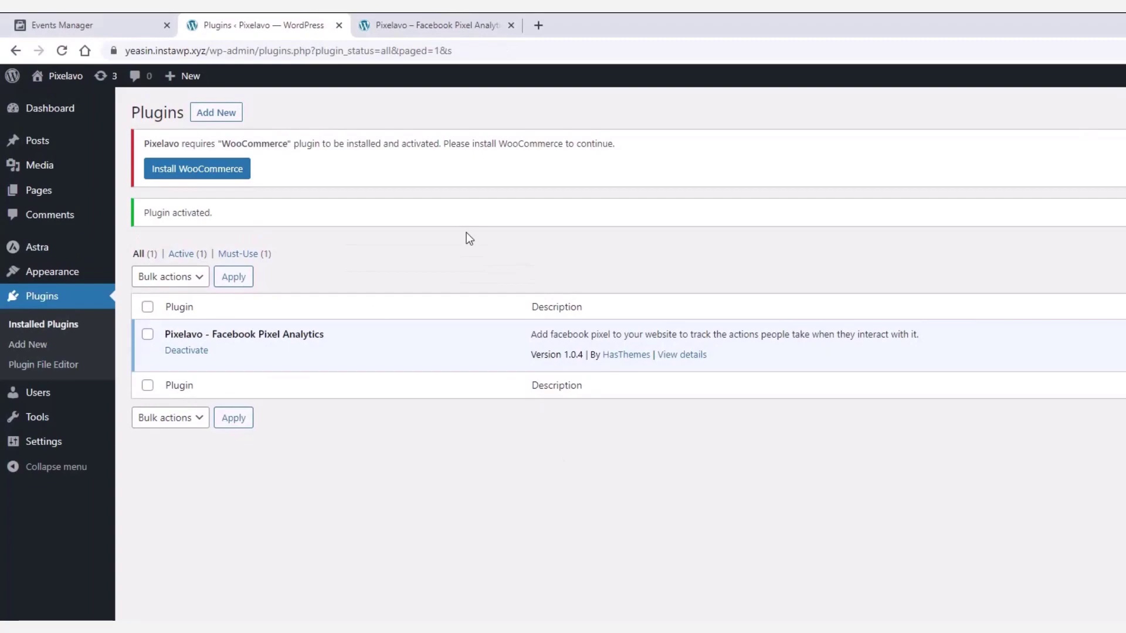
pyautogui.click(187, 170)
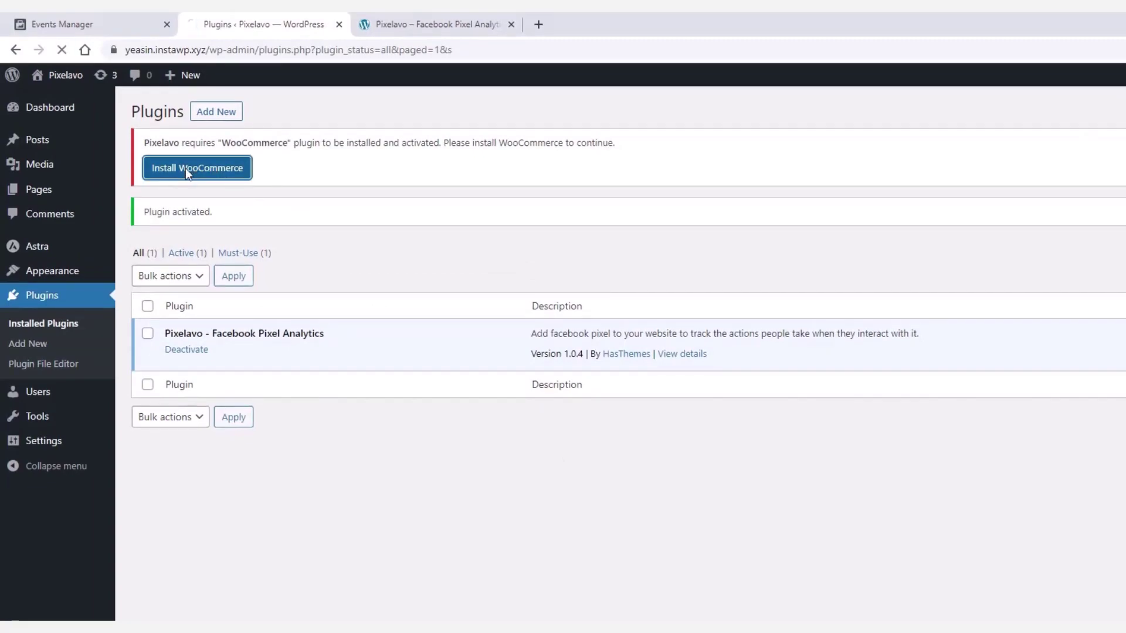
pyautogui.click(176, 352)
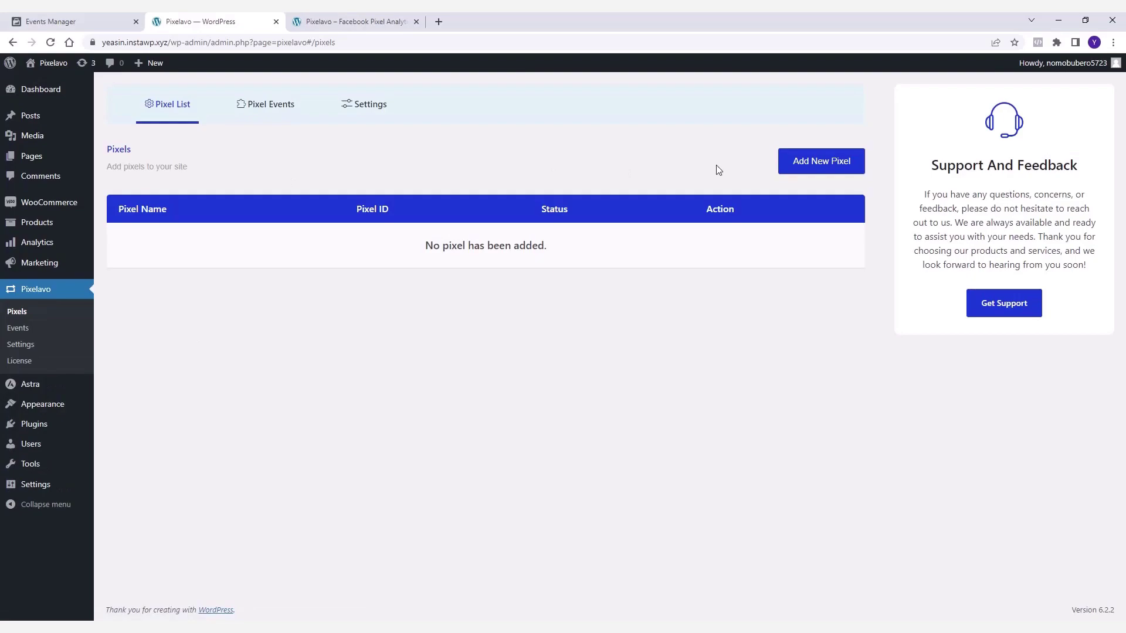
# Add a new pixel named First Pixel and paste its ID copied from Events Manager
pyautogui.click(815, 165)
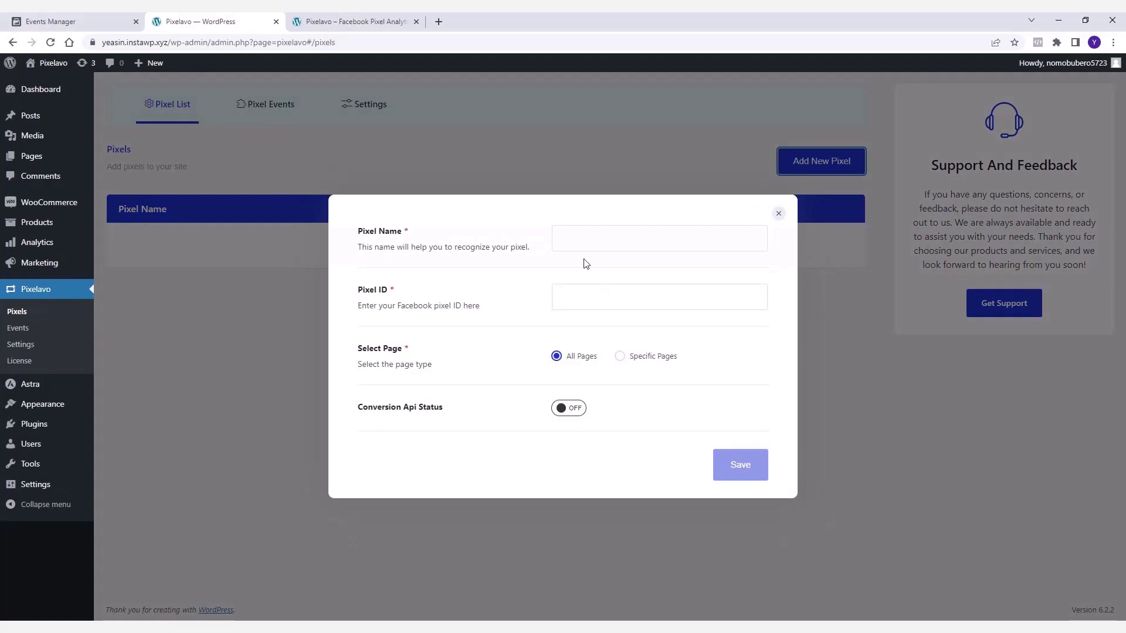
pyautogui.click(584, 235)
pyautogui.write('First Pixel')
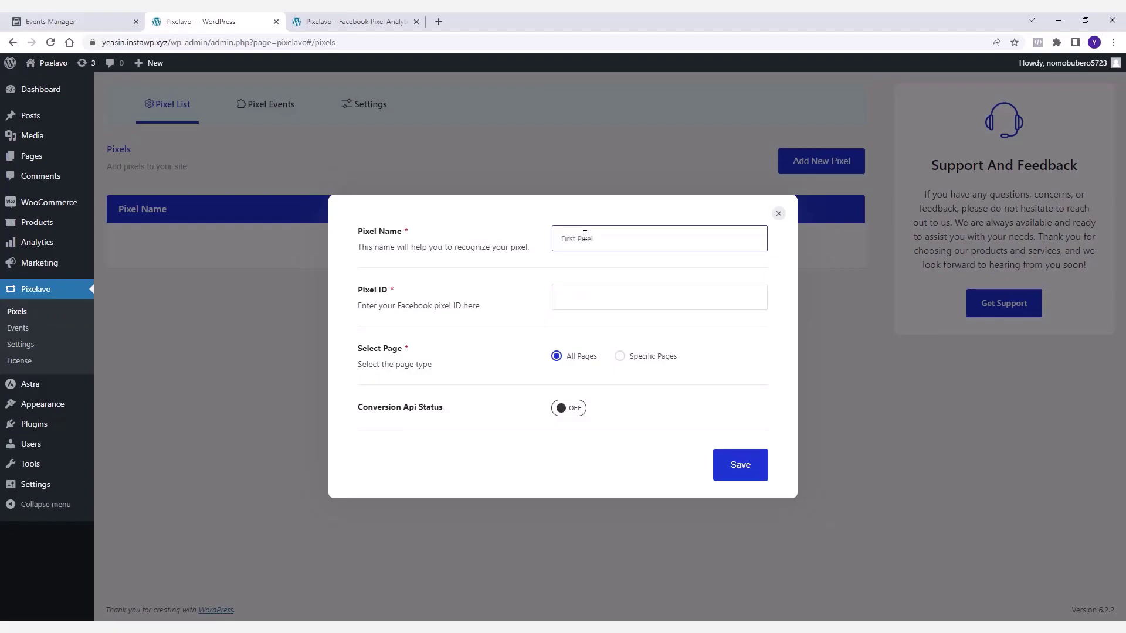
pyautogui.click(581, 296)
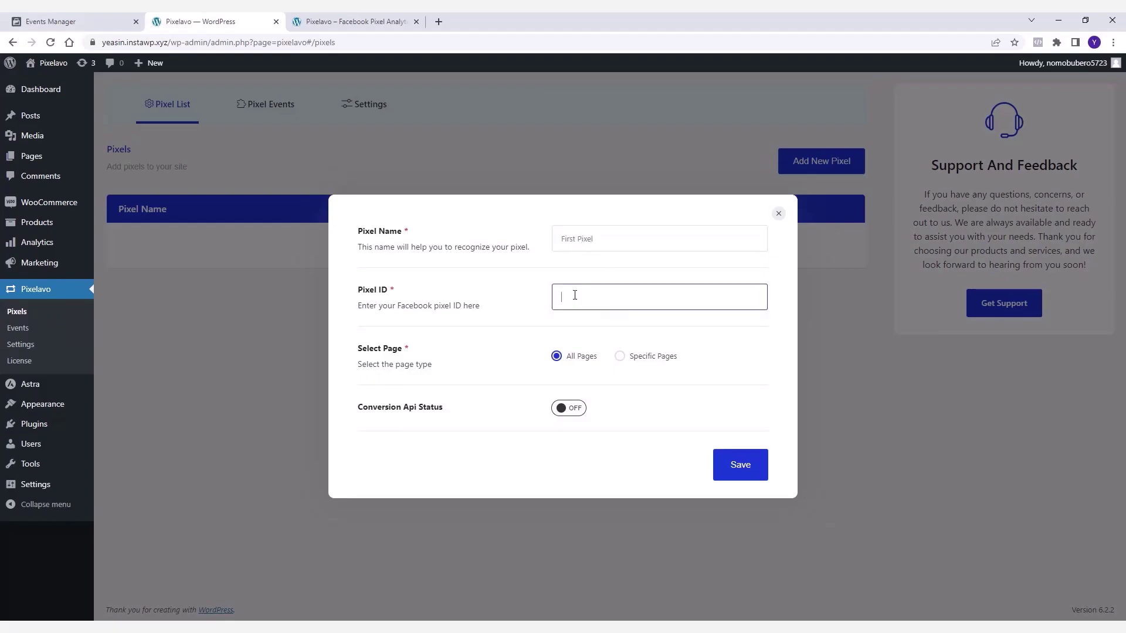
pyautogui.click(52, 22)
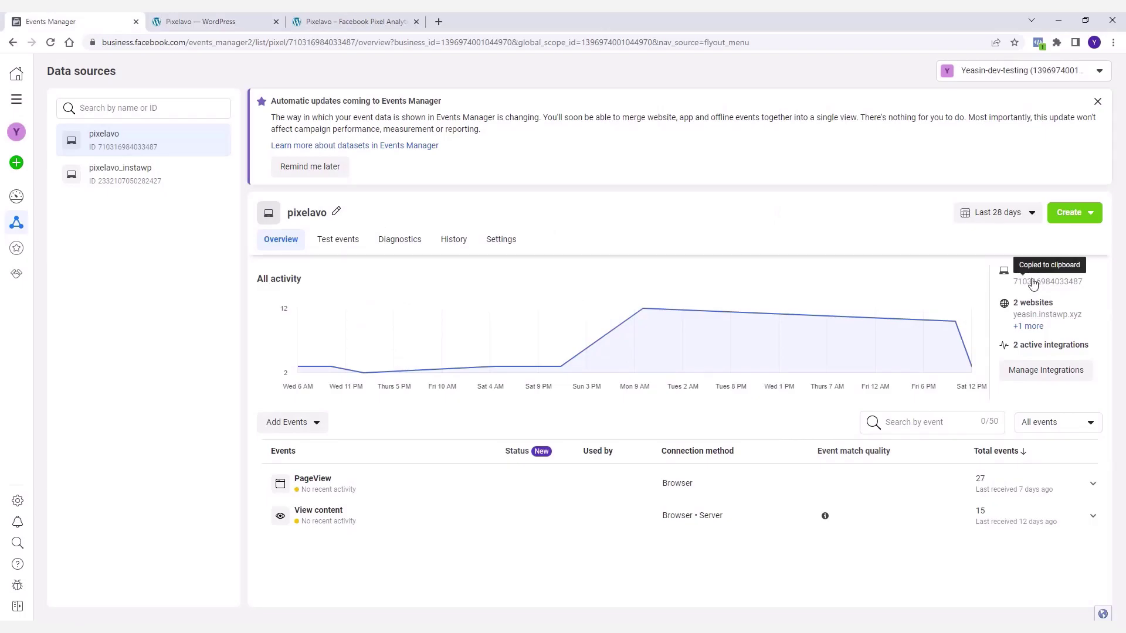
pyautogui.click(225, 22)
pyautogui.rightClick(567, 294)
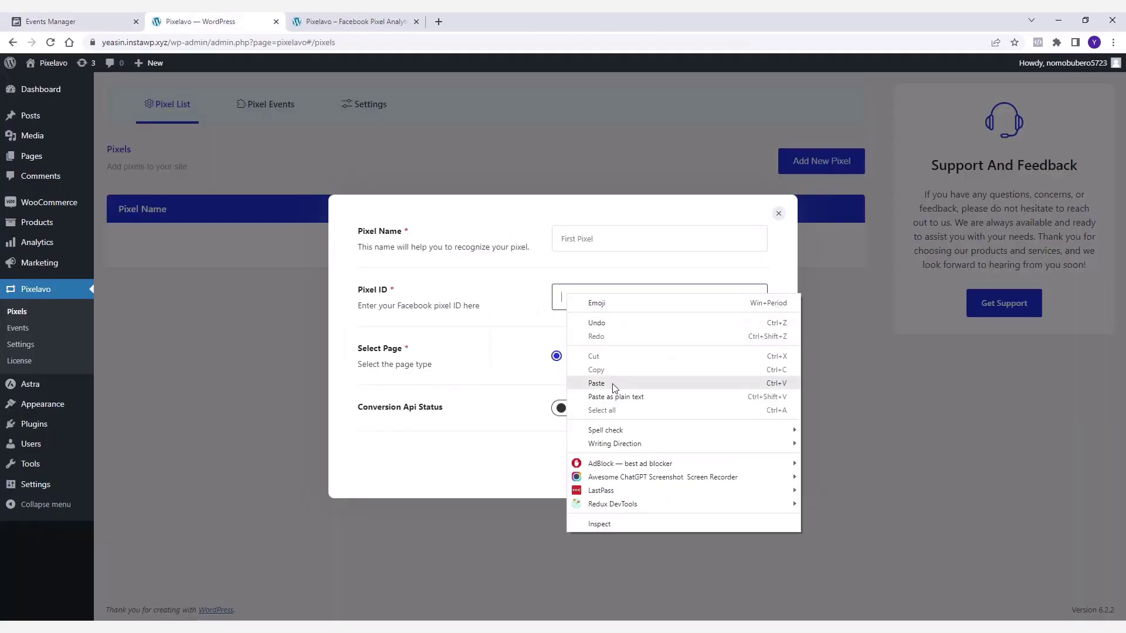
pyautogui.click(604, 383)
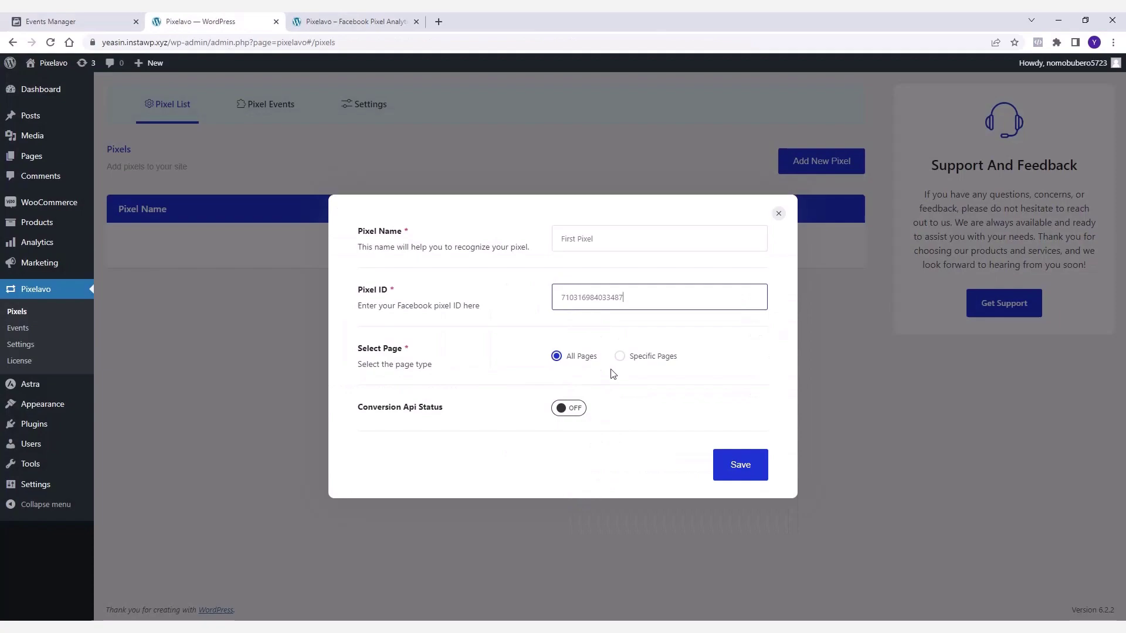
# Keep the pixel tracking All Pages and switch Conversion Api Status to ON
pyautogui.click(633, 357)
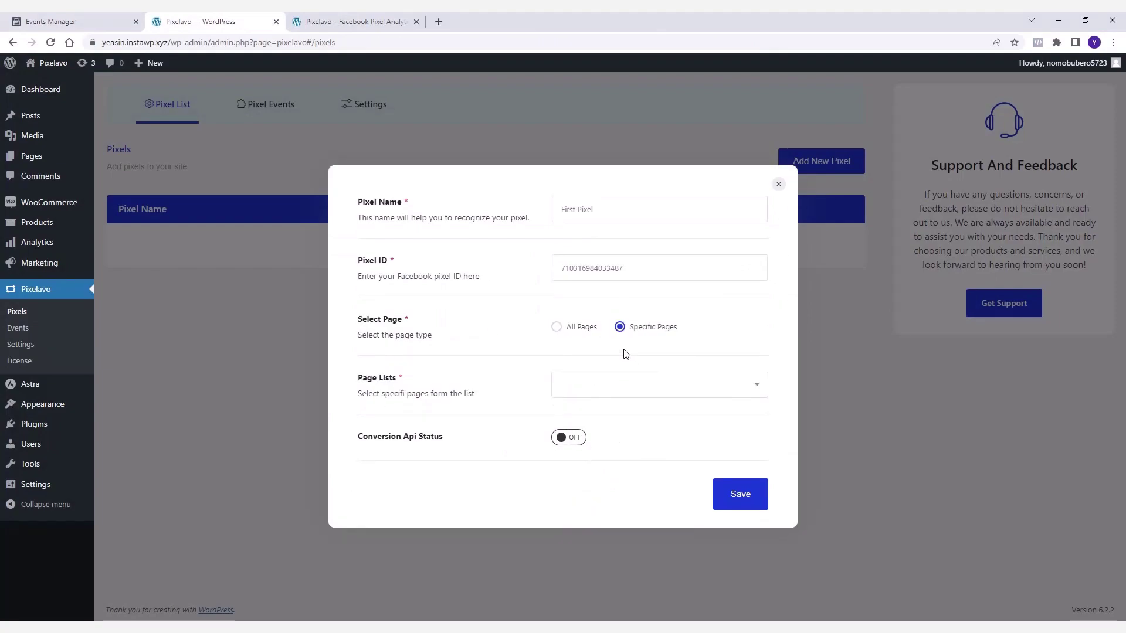
pyautogui.click(591, 381)
pyautogui.scroll(-2, 584, 451)
pyautogui.scroll(3, 584, 446)
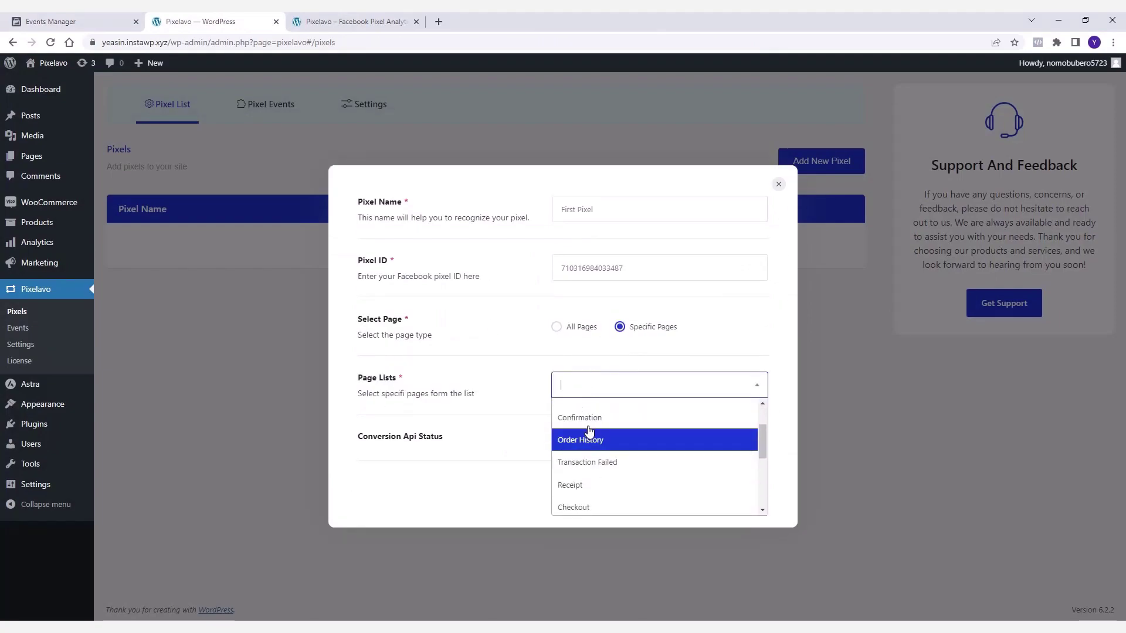
pyautogui.click(559, 327)
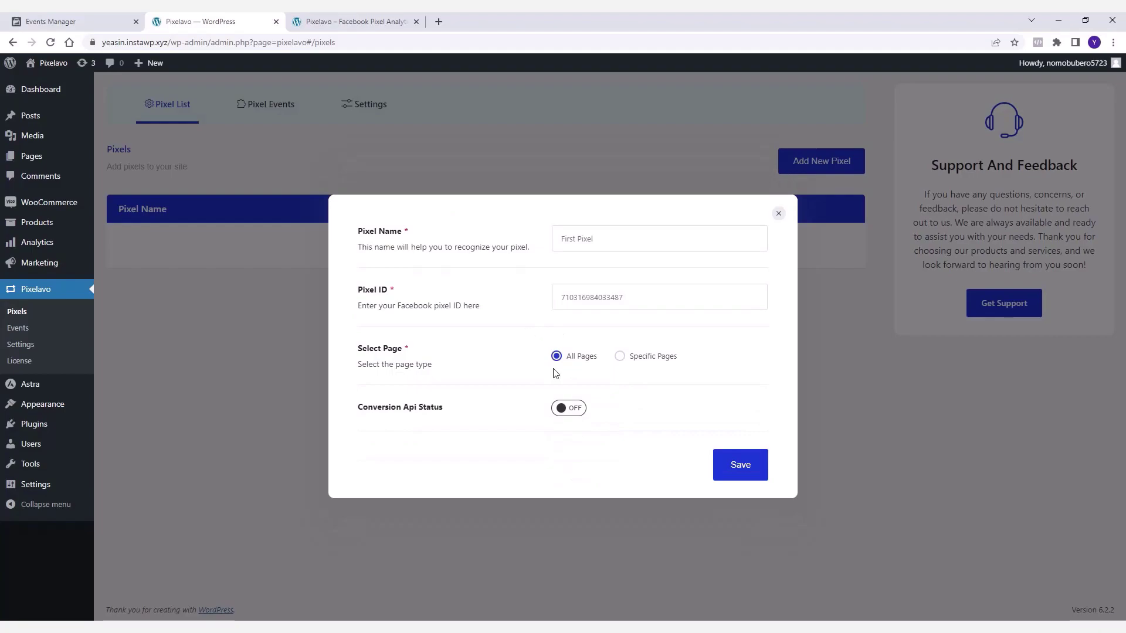
pyautogui.click(576, 409)
pyautogui.scroll(-1, 601, 370)
pyautogui.click(601, 370)
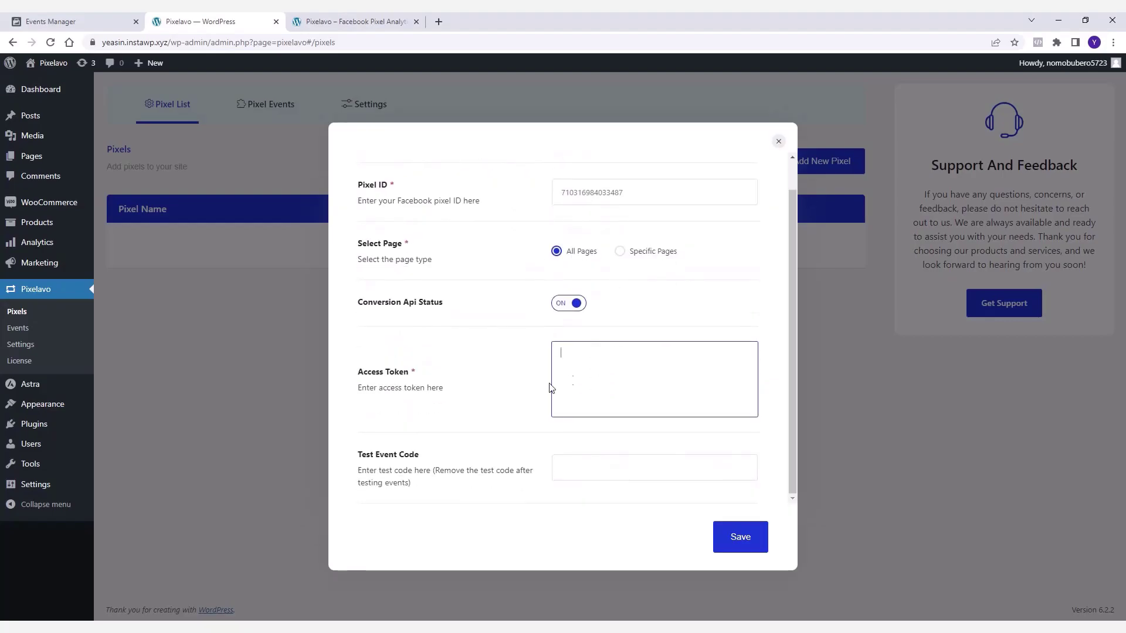
# Generate a Conversions API access token in Events Manager settings and copy it
pyautogui.click(61, 19)
pyautogui.click(506, 253)
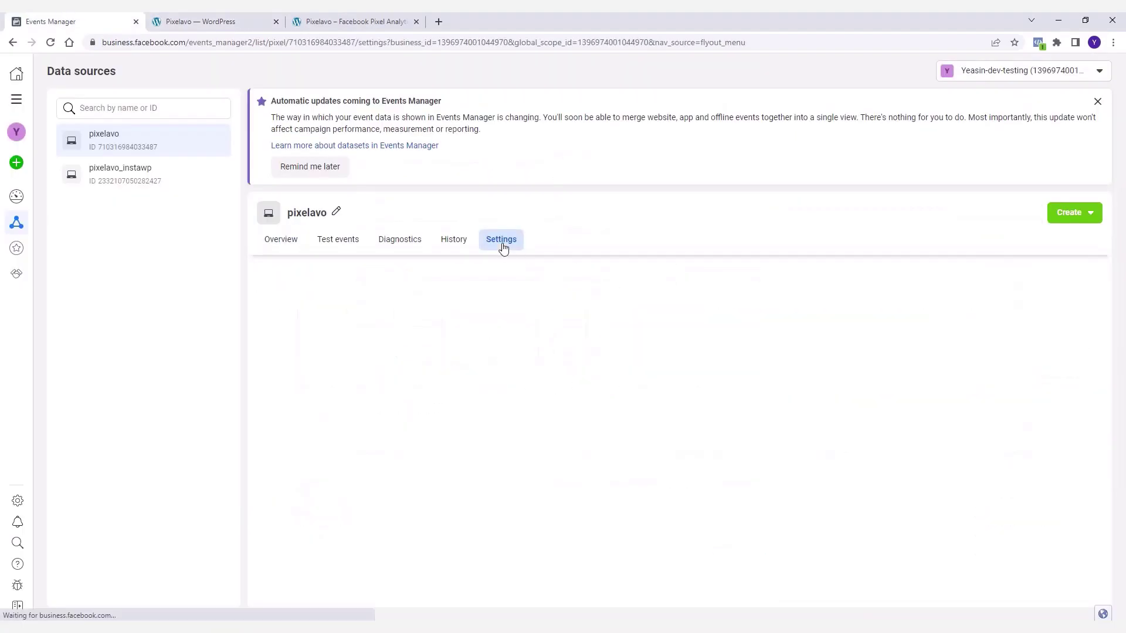
pyautogui.scroll(-10, 412, 324)
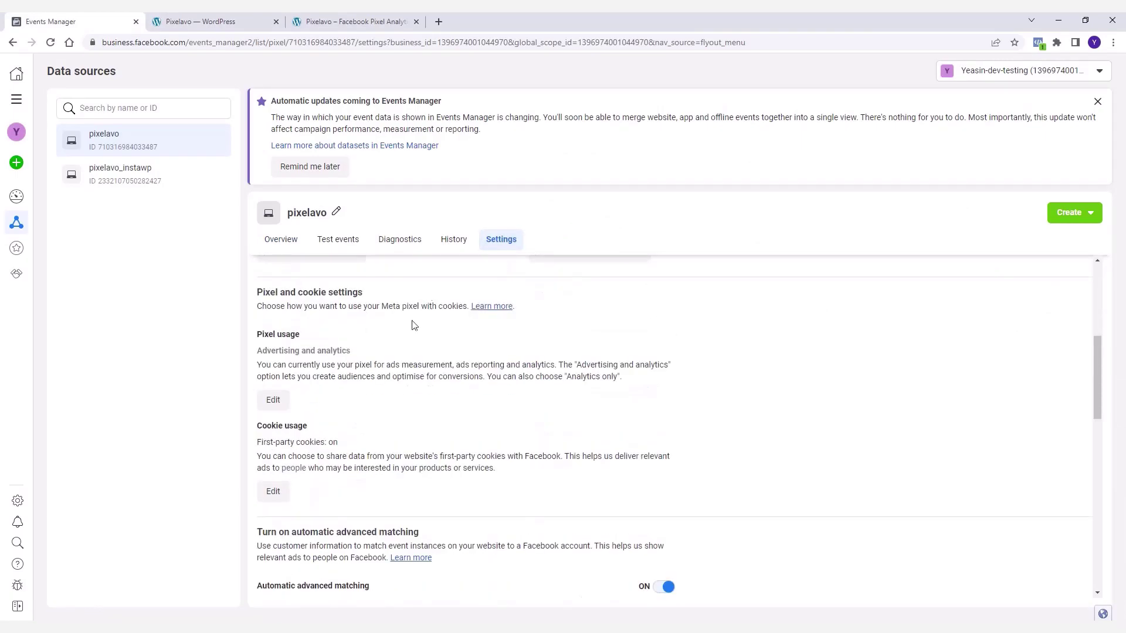
pyautogui.scroll(-4, 314, 373)
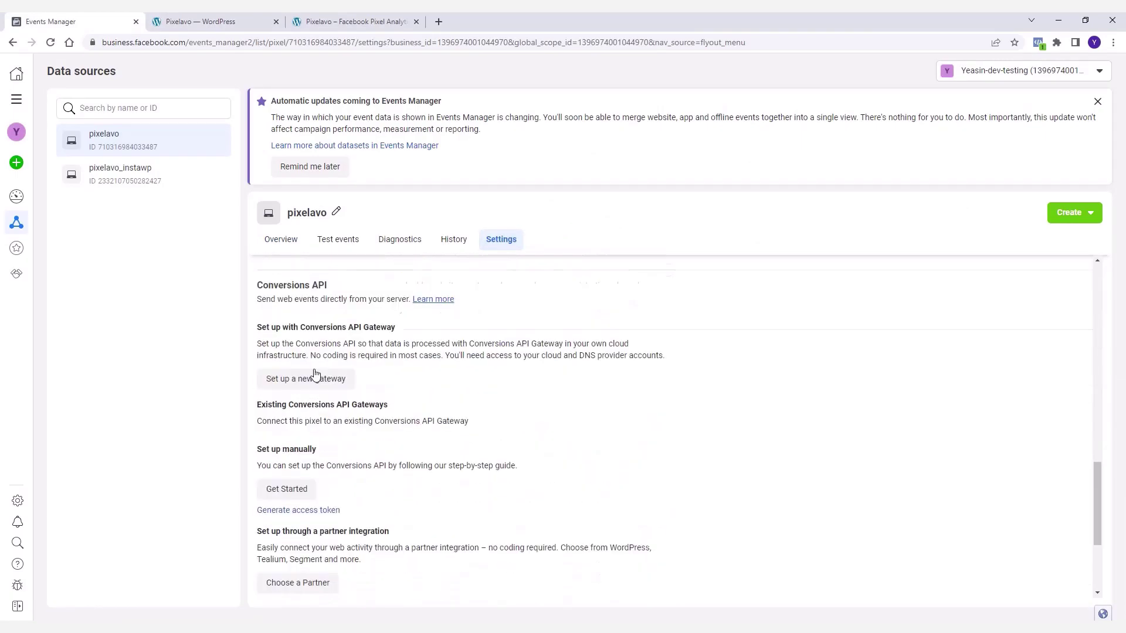
pyautogui.click(284, 448)
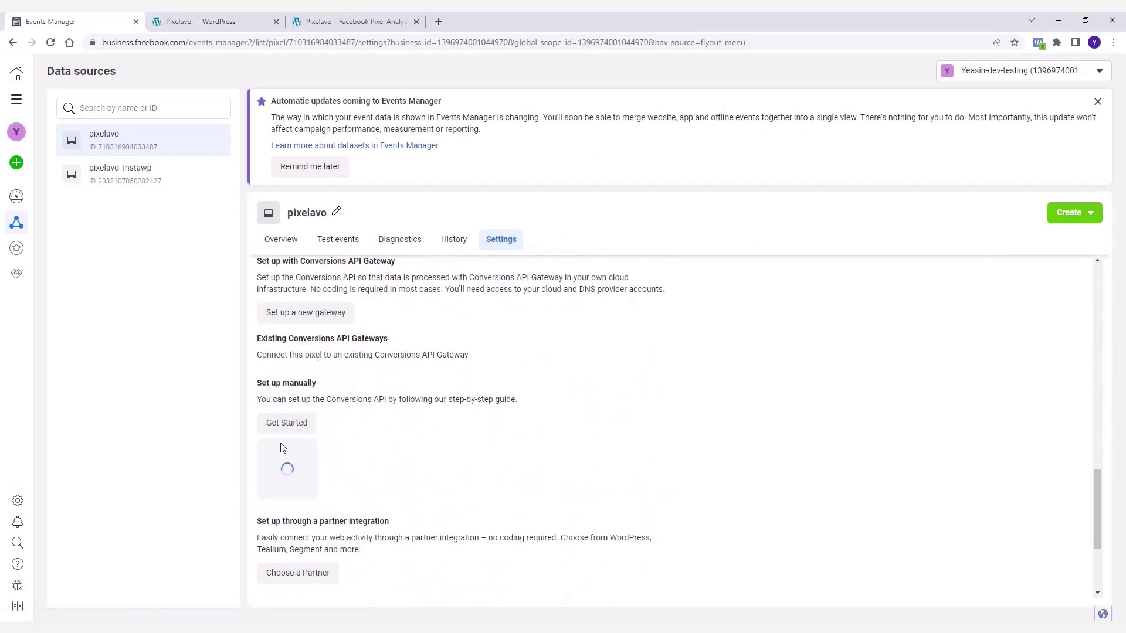
pyautogui.click(387, 505)
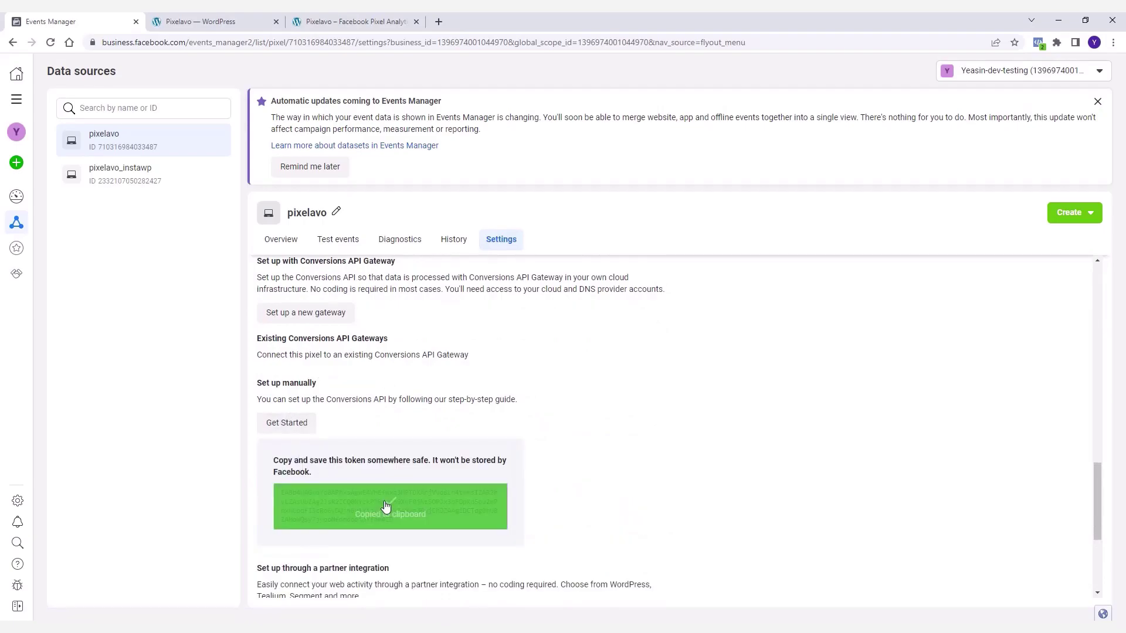
pyautogui.click(193, 21)
# Paste the copied token into the pixel's Access Token field
pyautogui.rightClick(572, 361)
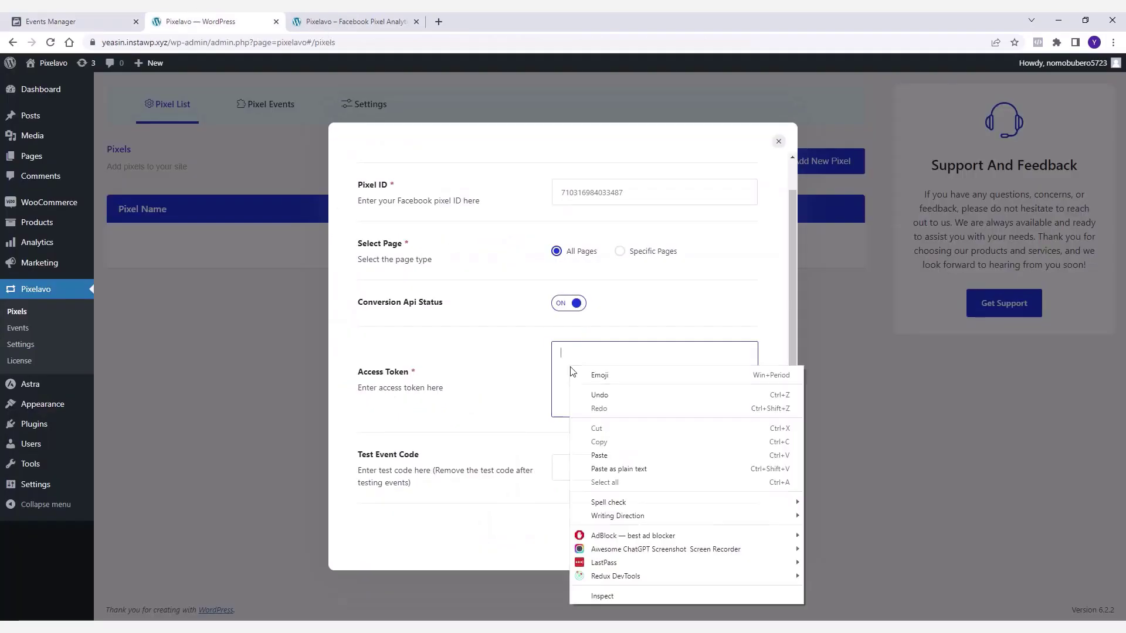
pyautogui.click(598, 453)
pyautogui.click(571, 469)
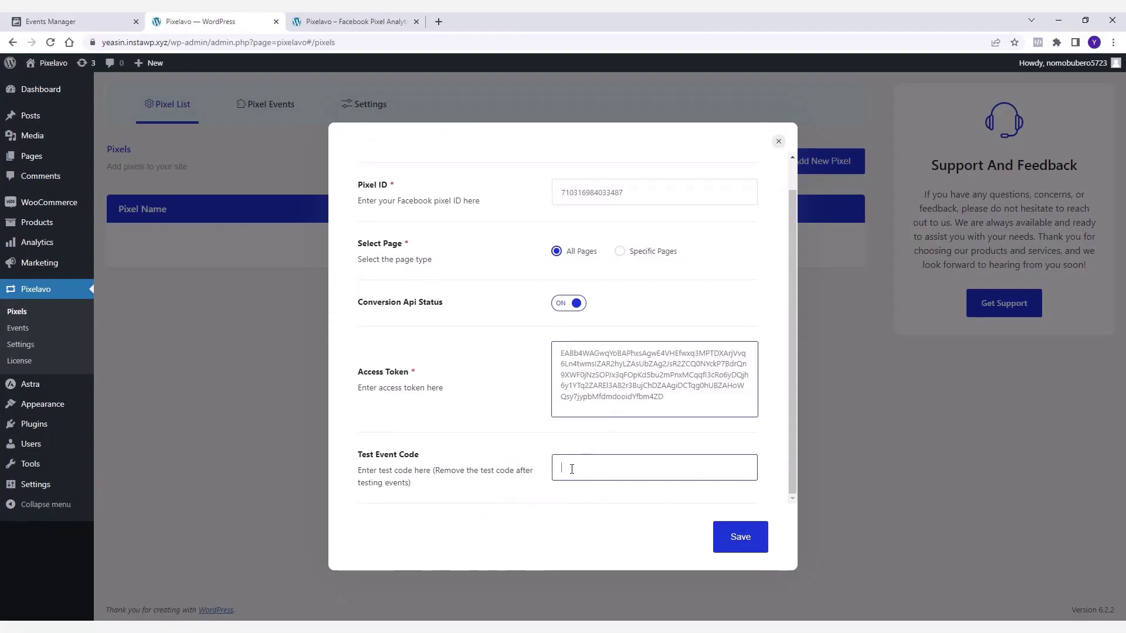
# Copy test code TEST21830 from Events Manager into Test Event Code and save the pixel
pyautogui.click(118, 20)
pyautogui.click(326, 241)
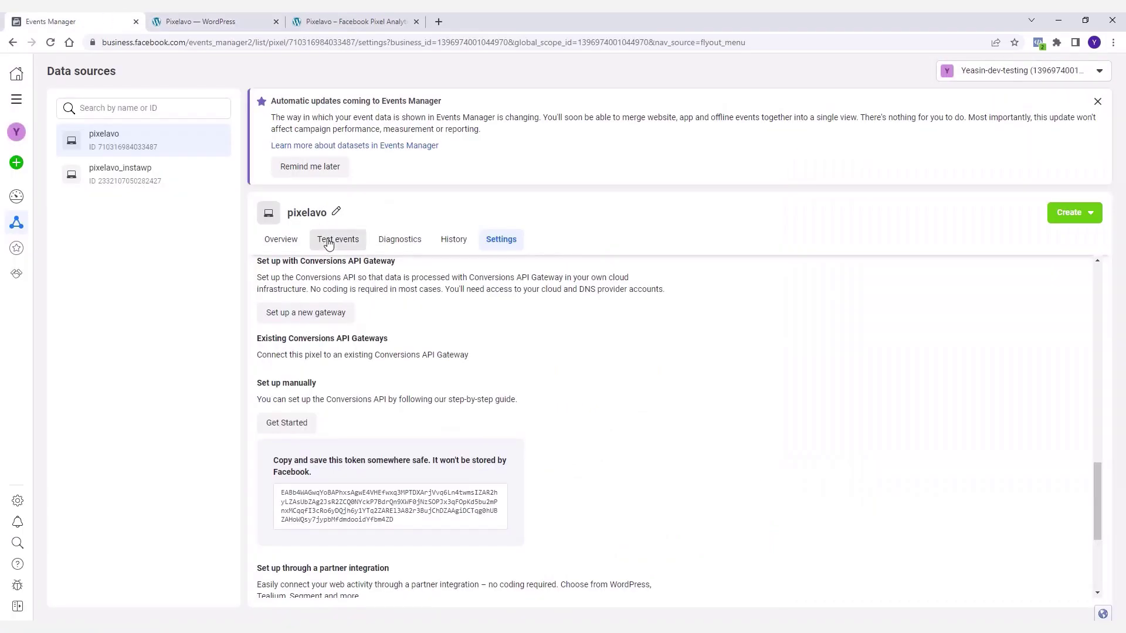
pyautogui.click(734, 575)
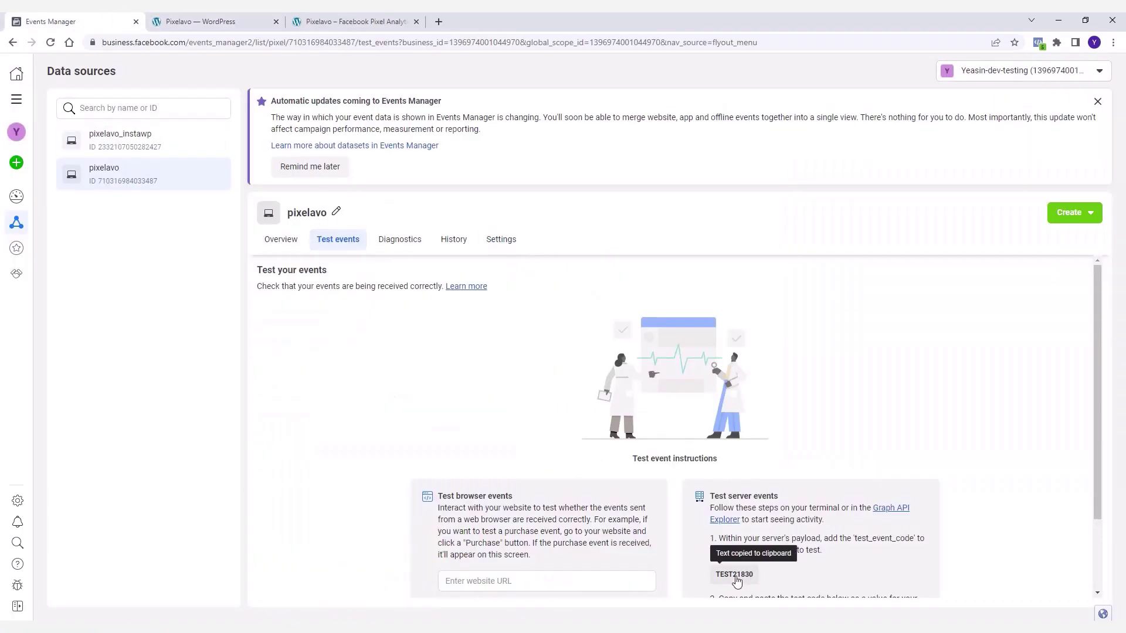
pyautogui.click(205, 22)
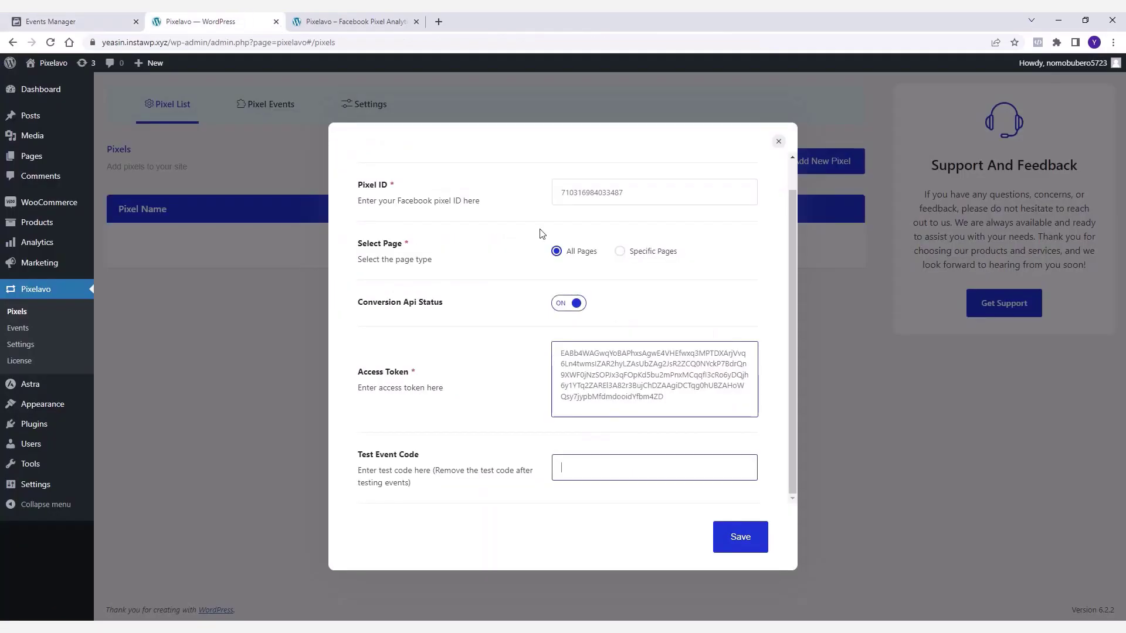
pyautogui.rightClick(584, 467)
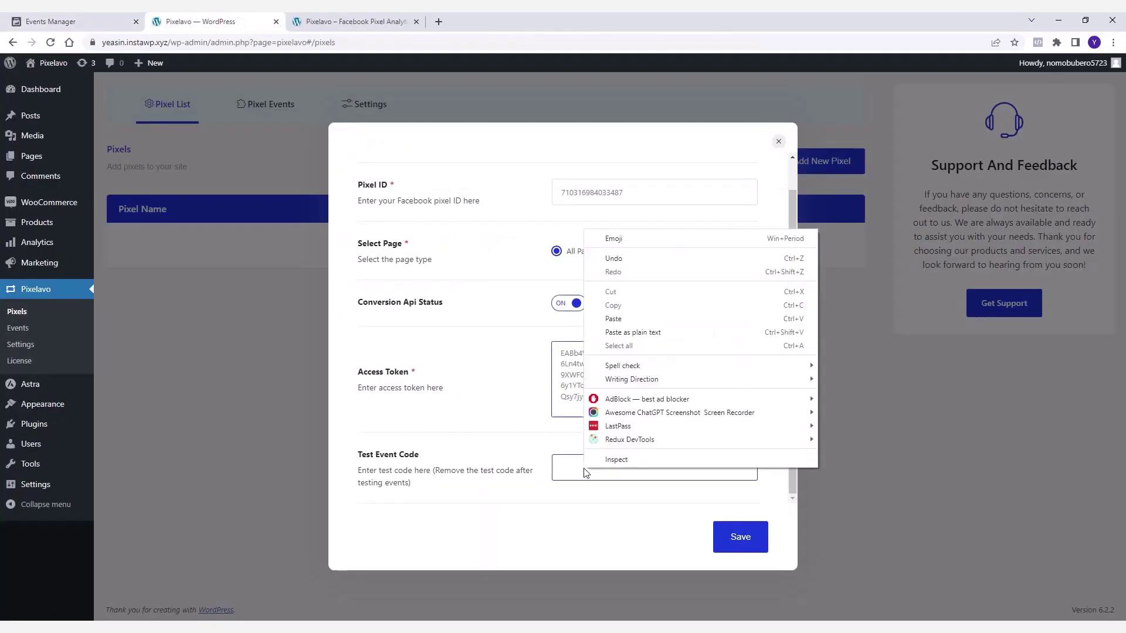
pyautogui.click(623, 320)
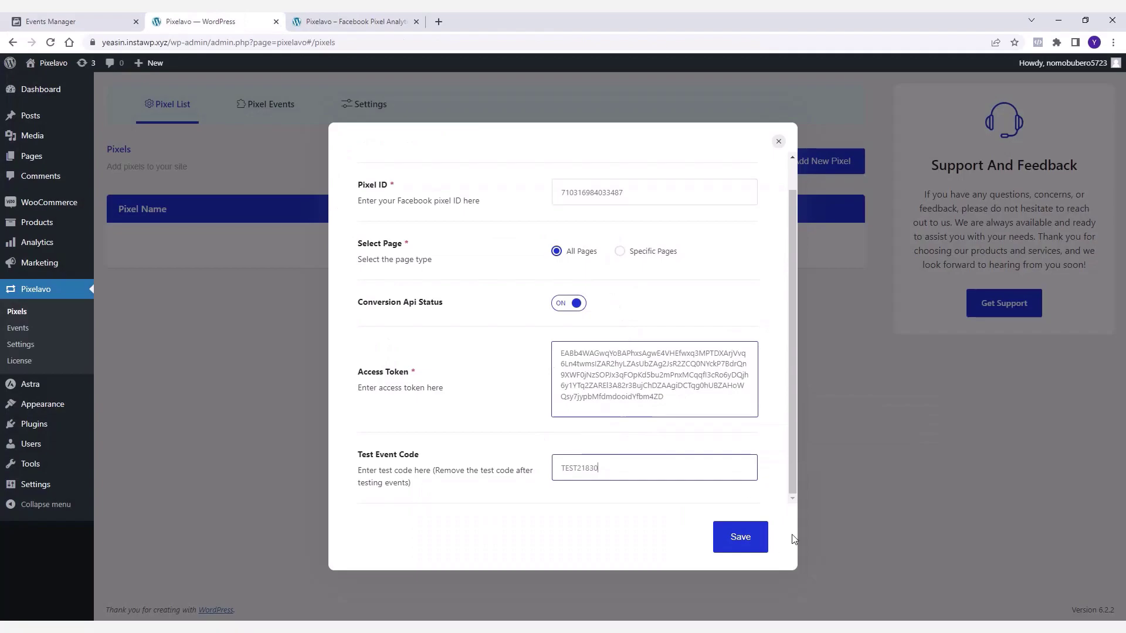
pyautogui.click(742, 537)
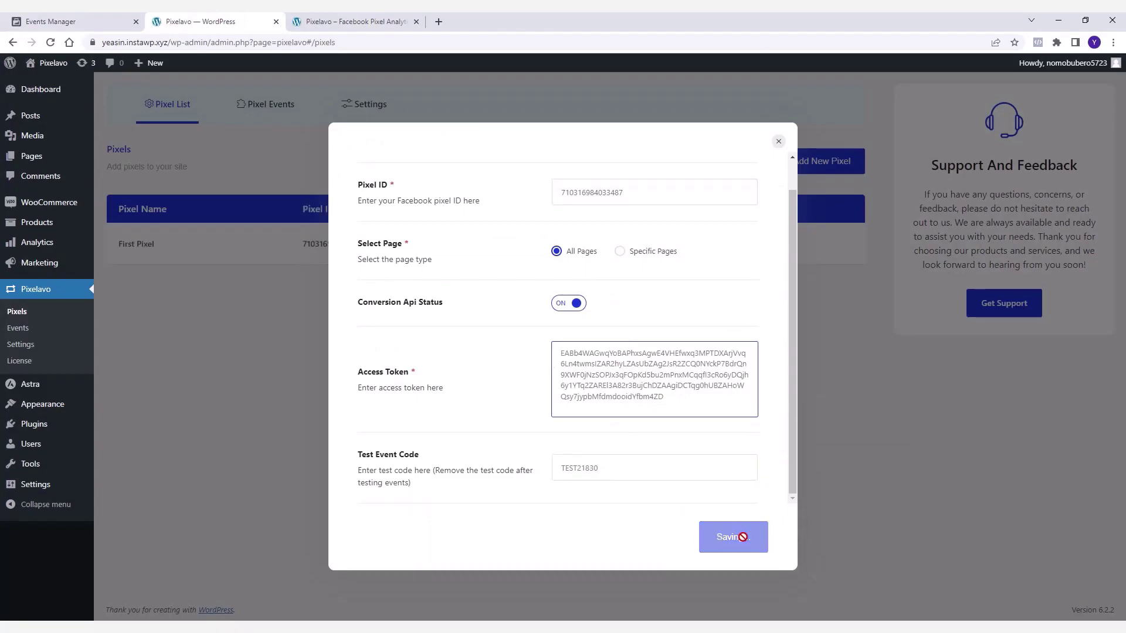
pyautogui.click(778, 142)
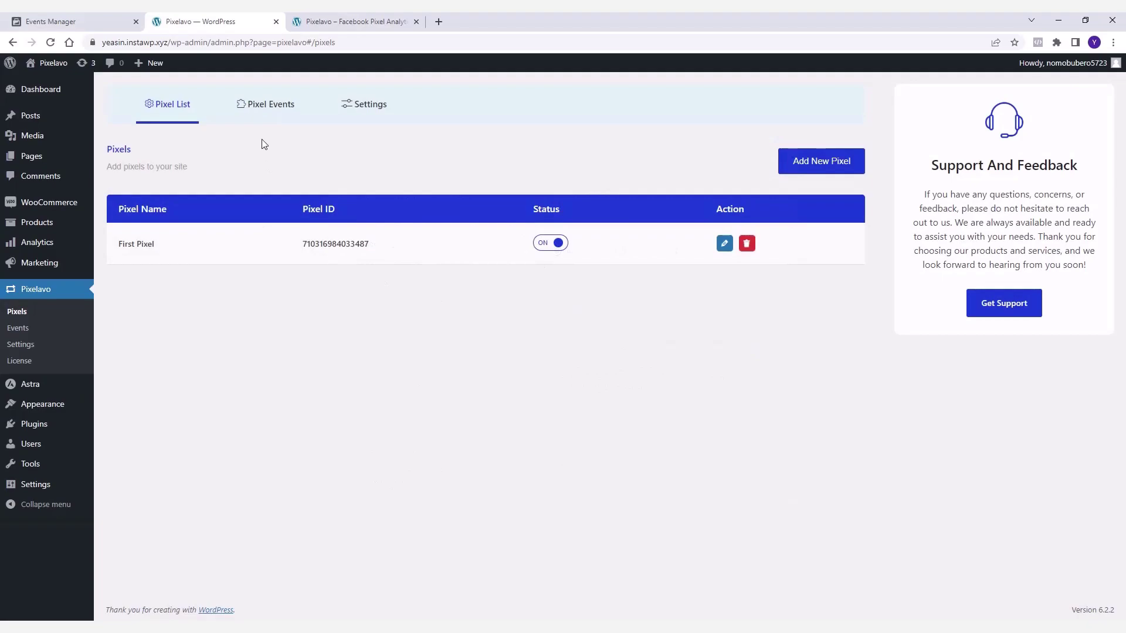
# Open Pixel Events and scroll through the list to confirm every event toggle is on
pyautogui.click(259, 106)
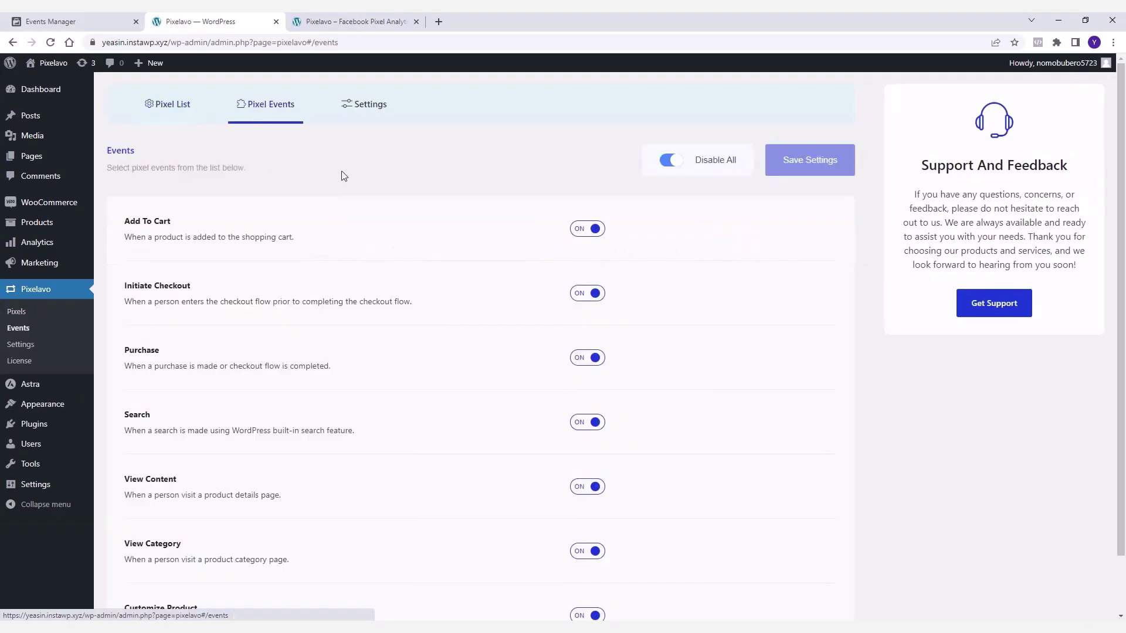
pyautogui.moveTo(1118, 163); pyautogui.dragTo(1117, 258)
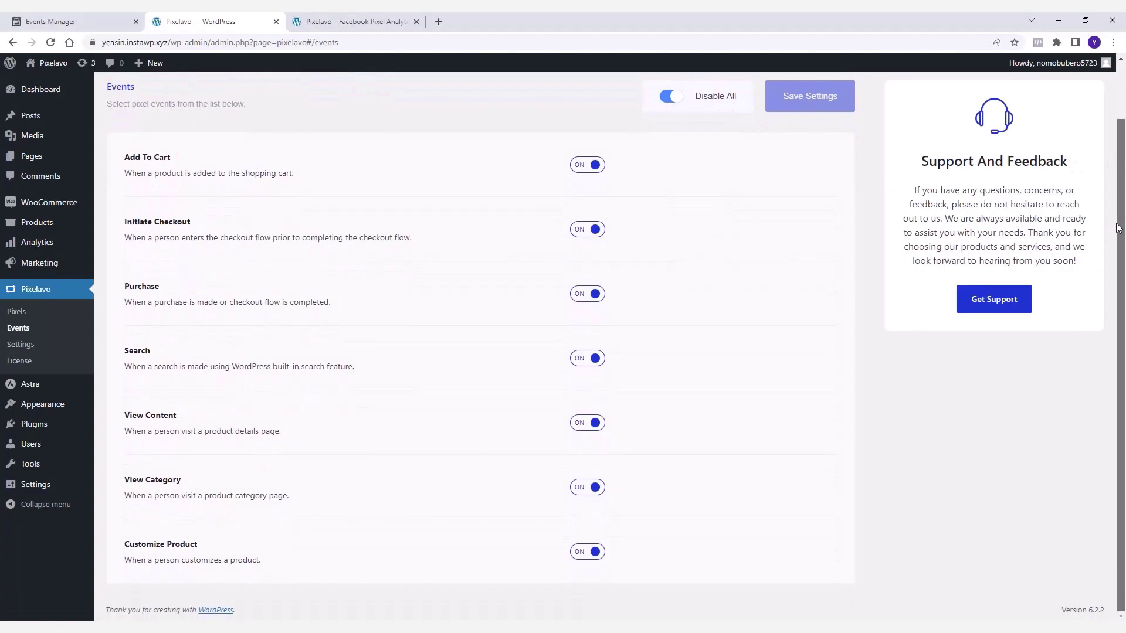
pyautogui.scroll(2, 1118, 228)
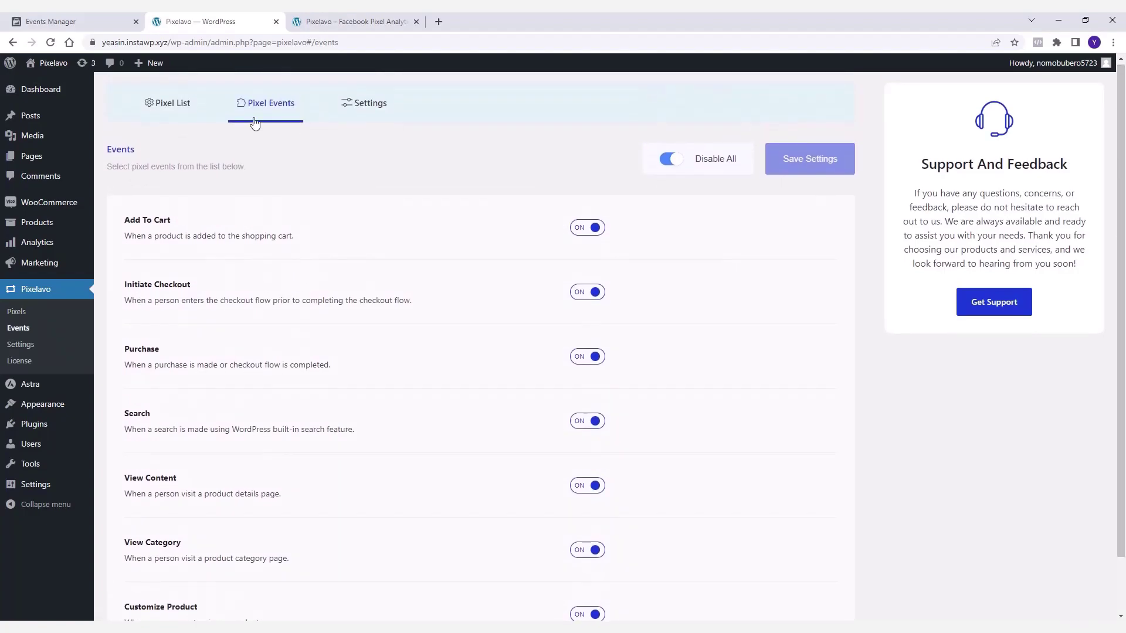
# Open the Beanie product page and inspect the ViewContent event in Meta Pixel Helper
pyautogui.click(309, 16)
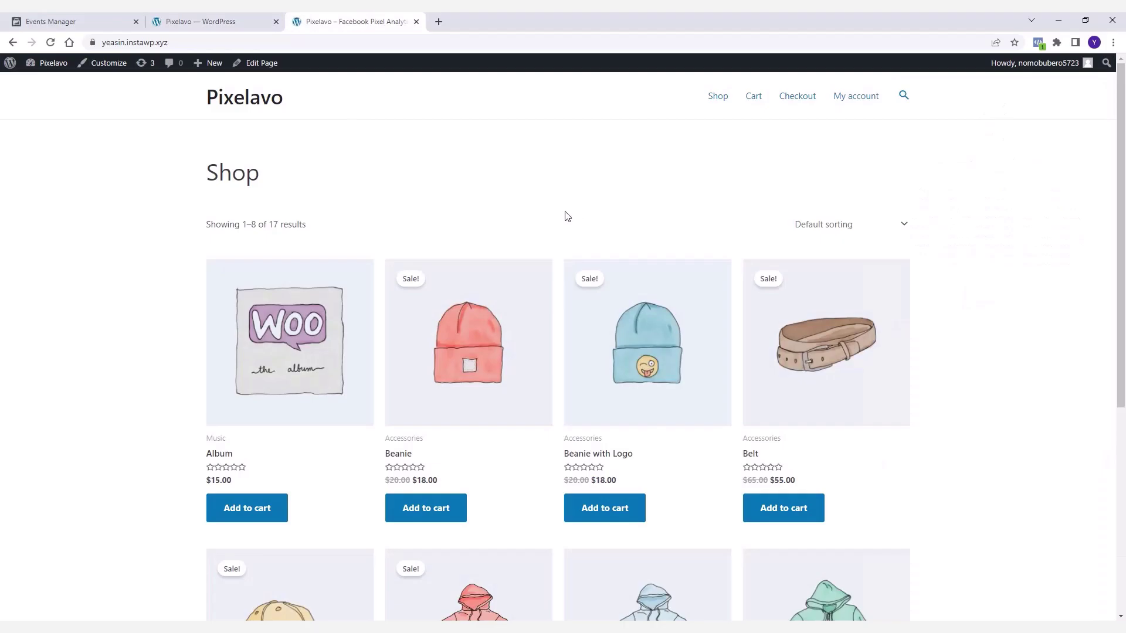
pyautogui.scroll(-1, 555, 243)
pyautogui.scroll(-3, 560, 240)
pyautogui.scroll(2, 557, 308)
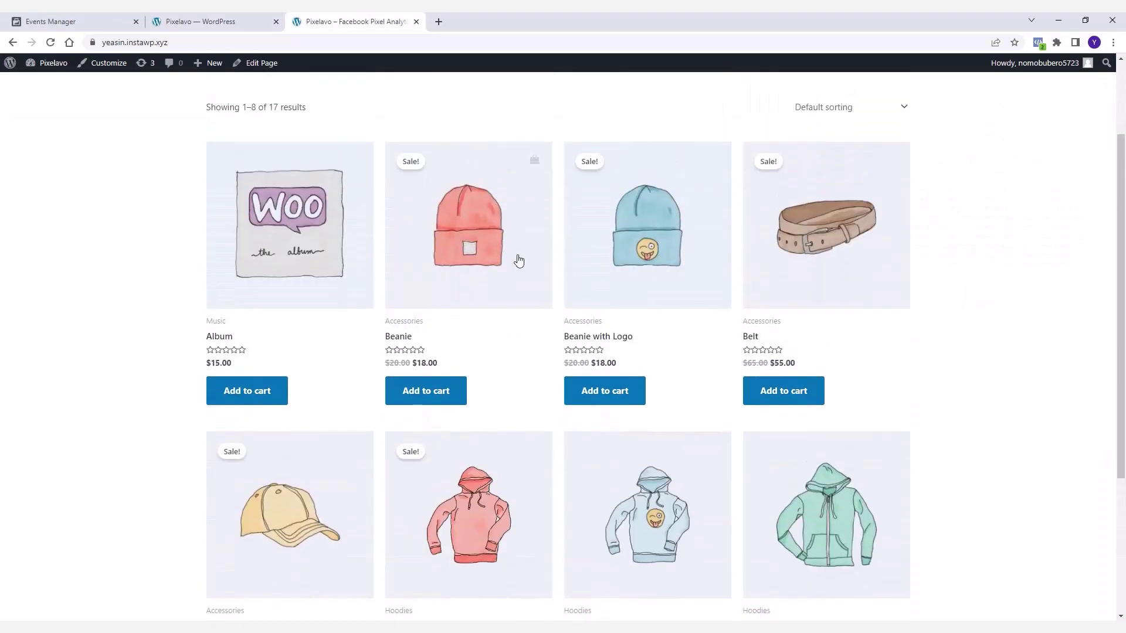
pyautogui.click(461, 204)
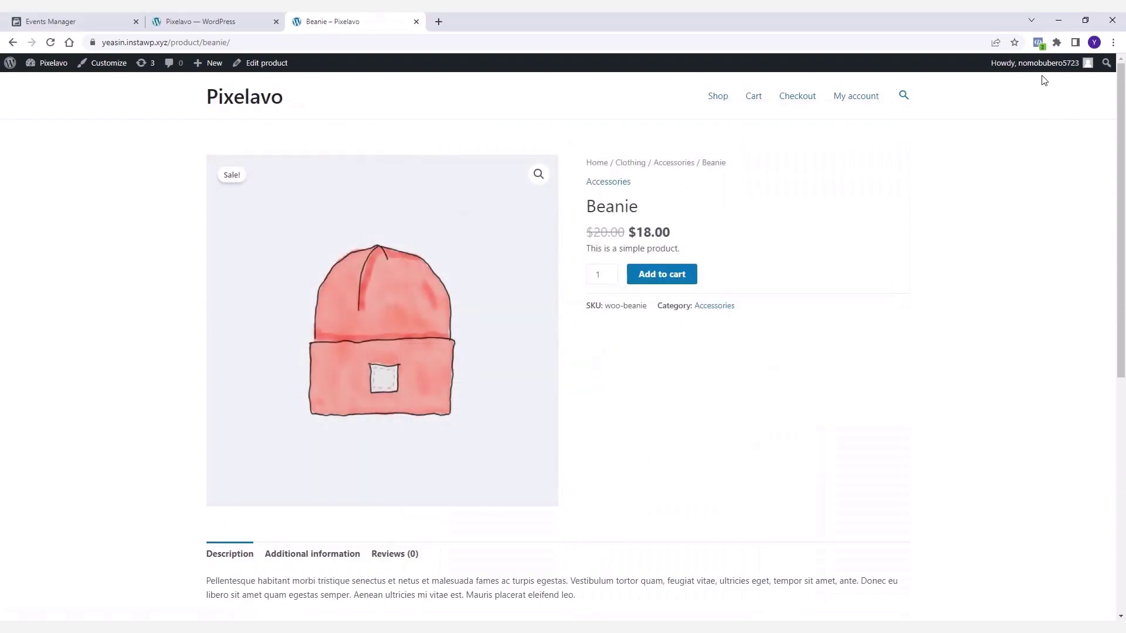
pyautogui.click(1040, 42)
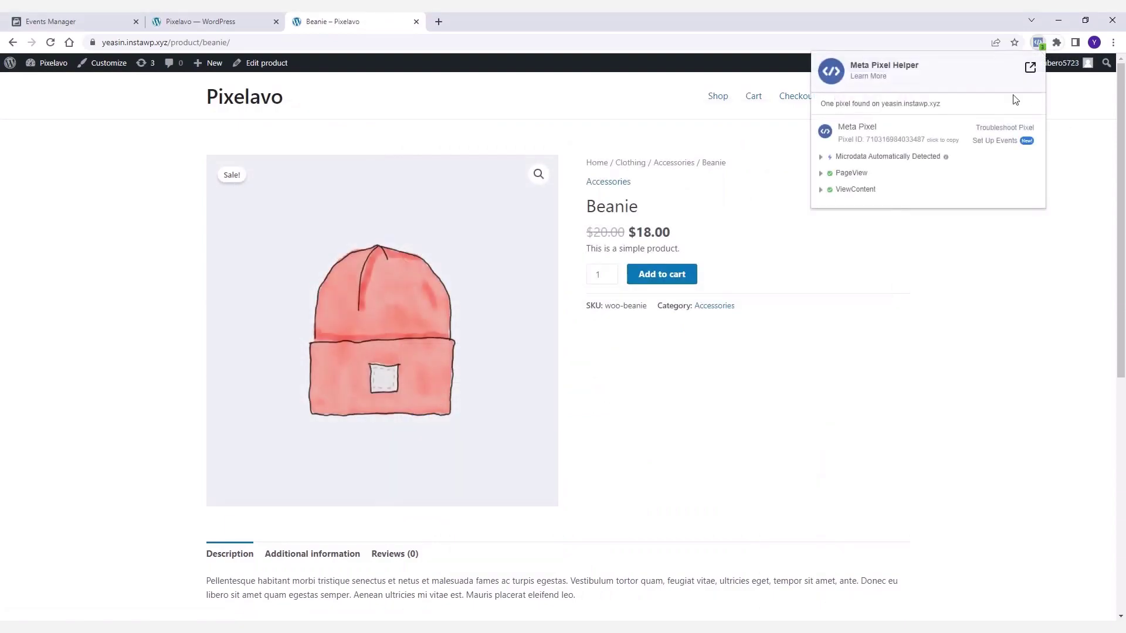
pyautogui.click(821, 190)
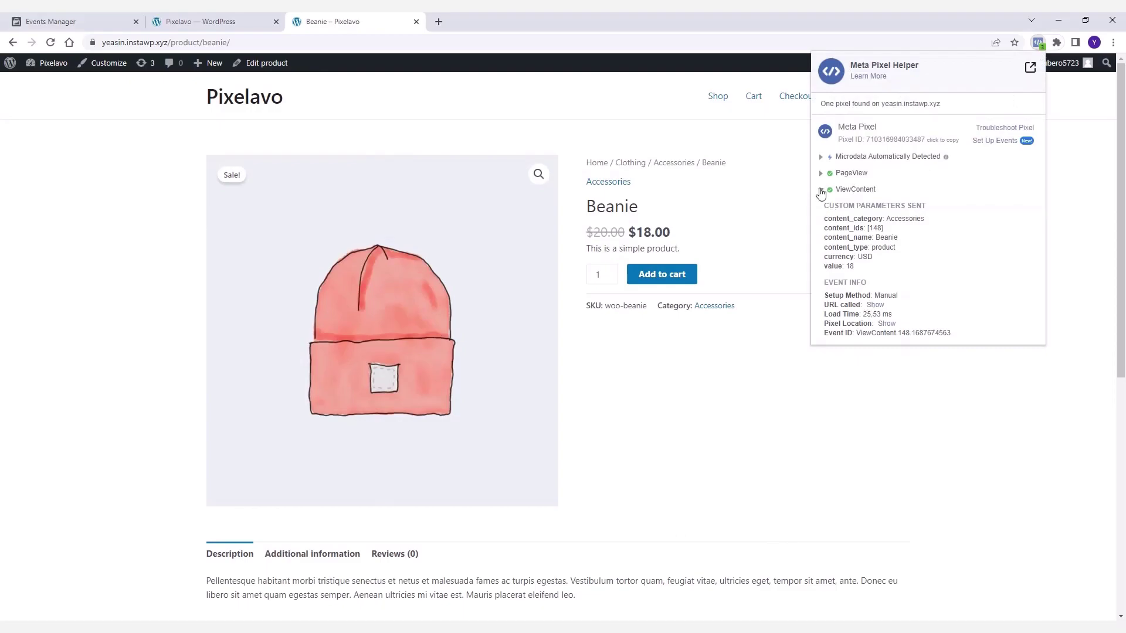
# Add the Beanie to the cart and confirm the AddToCart event with value 18.00 USD
pyautogui.click(645, 274)
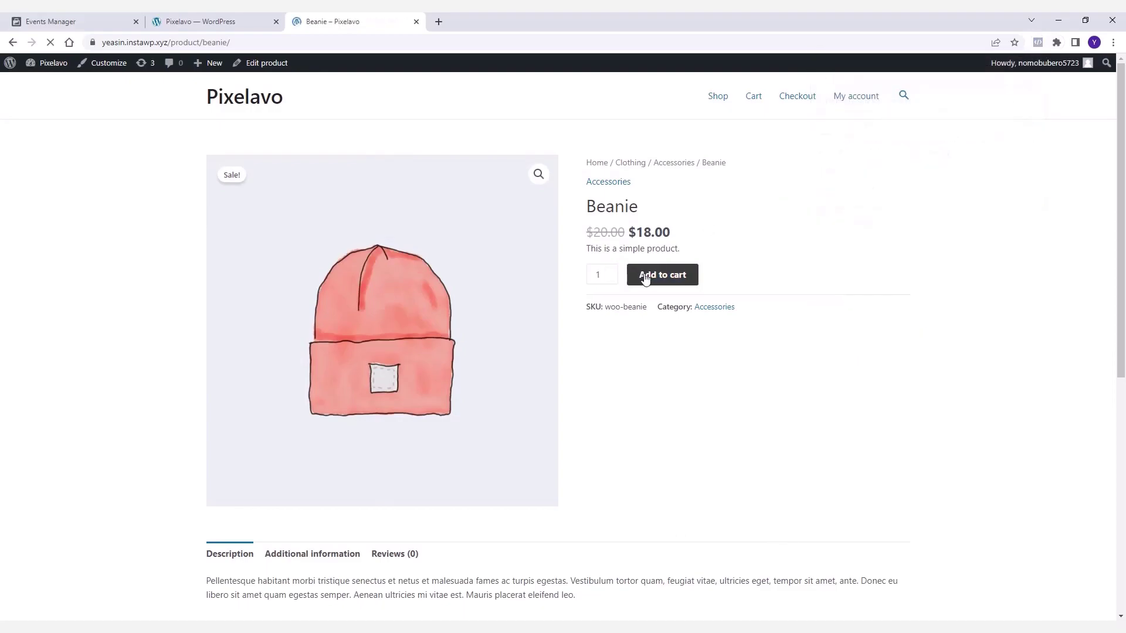
pyautogui.click(1038, 43)
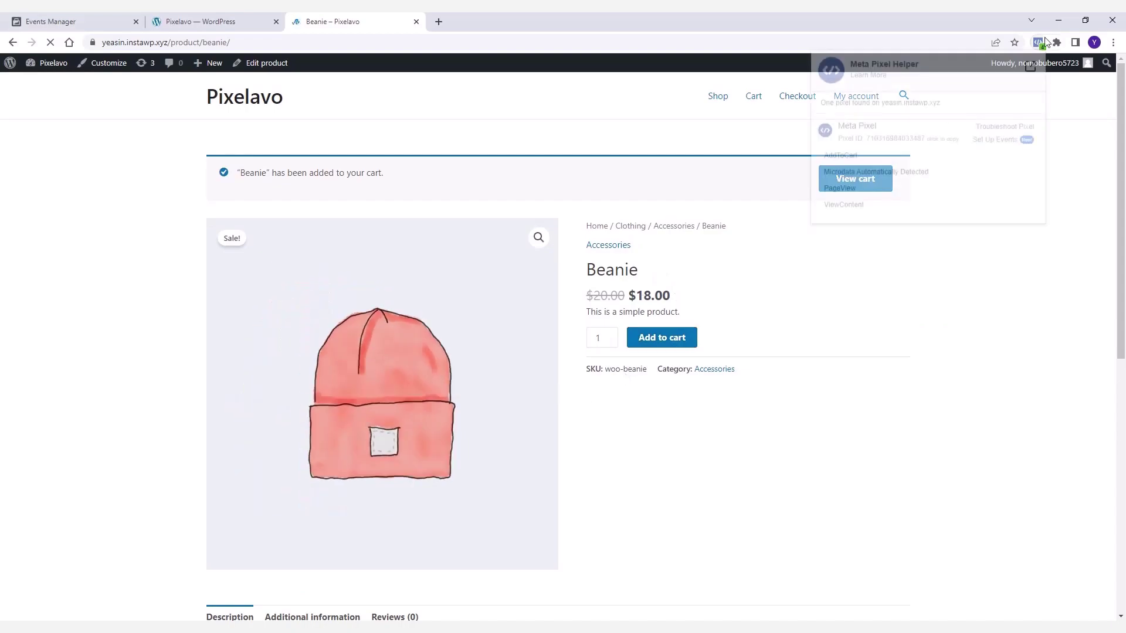
pyautogui.click(821, 158)
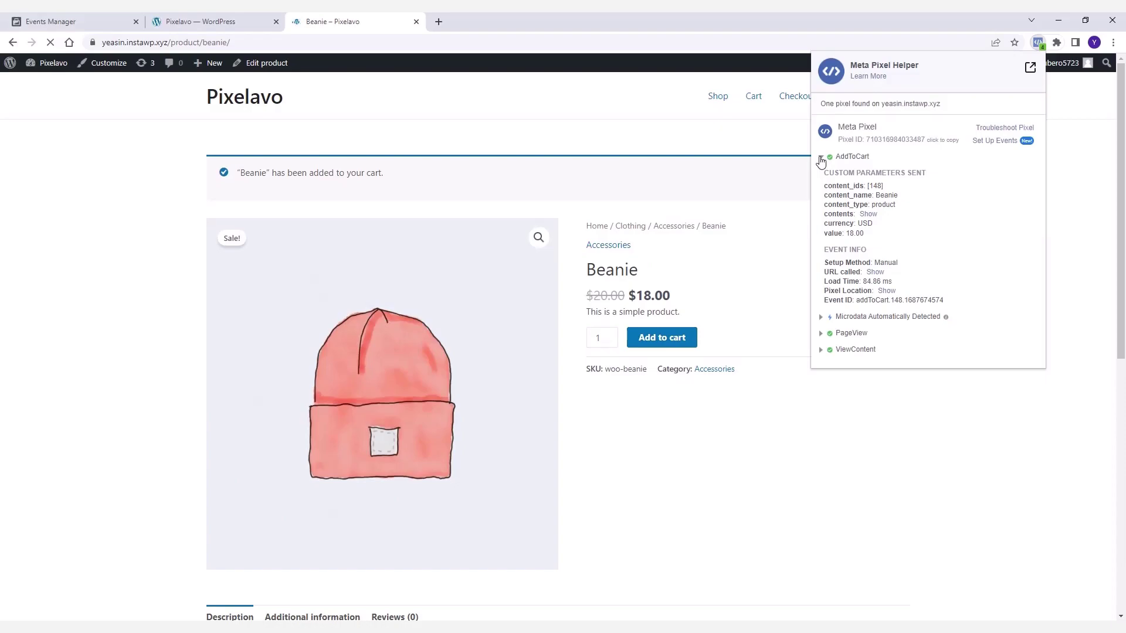
pyautogui.click(820, 157)
pyautogui.click(777, 205)
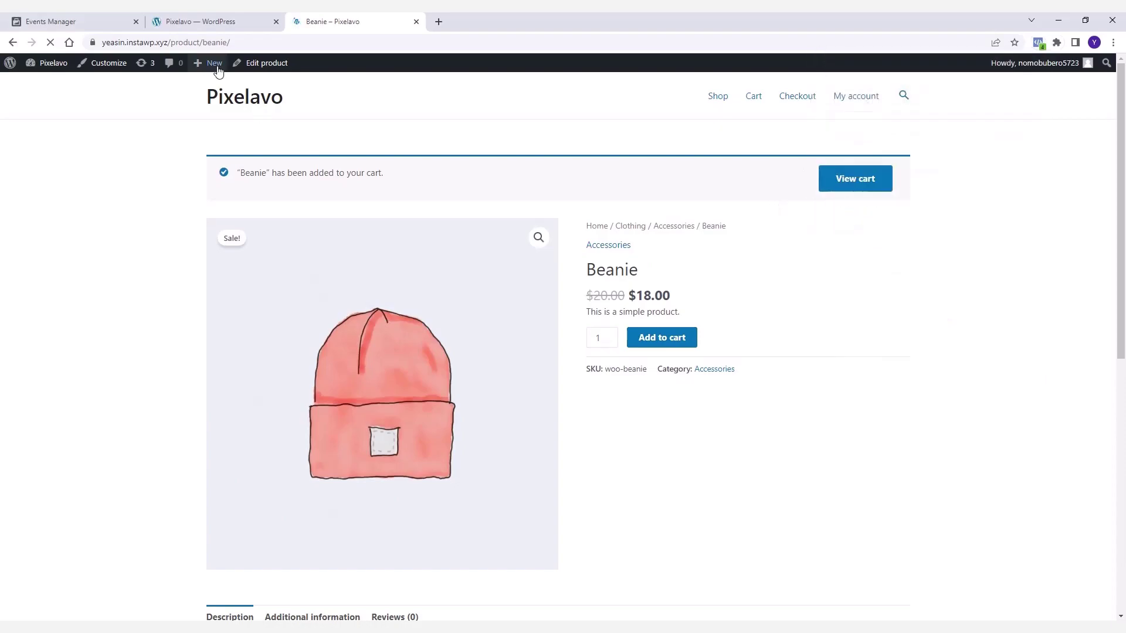
# In Pixelavo's advanced settings, exclude the Administrator role from tracking and save
pyautogui.click(186, 20)
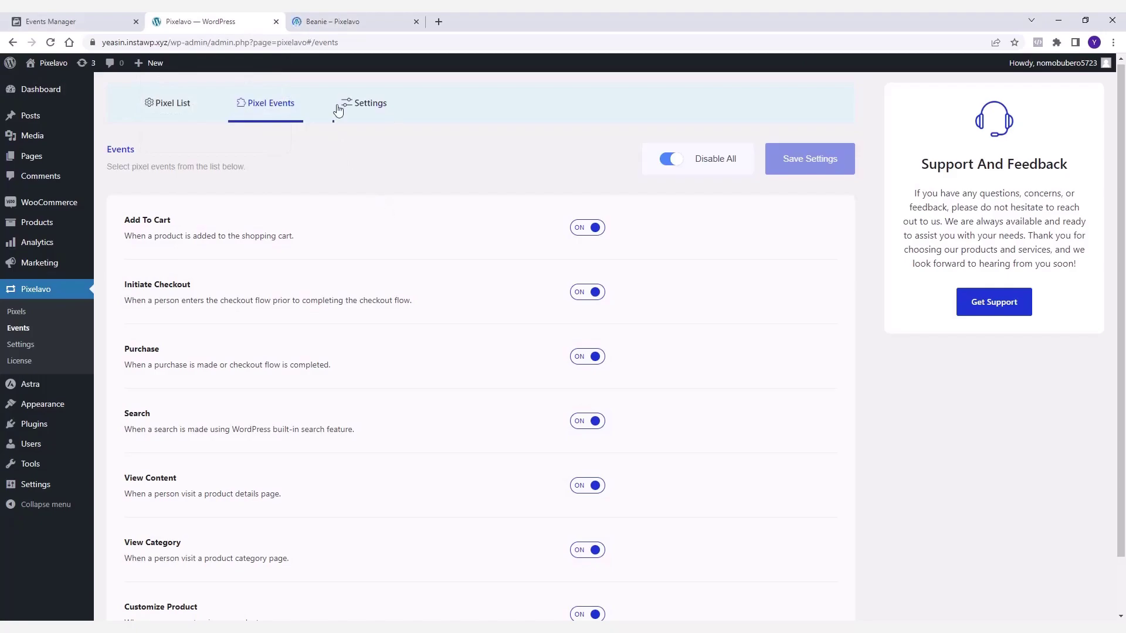
pyautogui.click(360, 110)
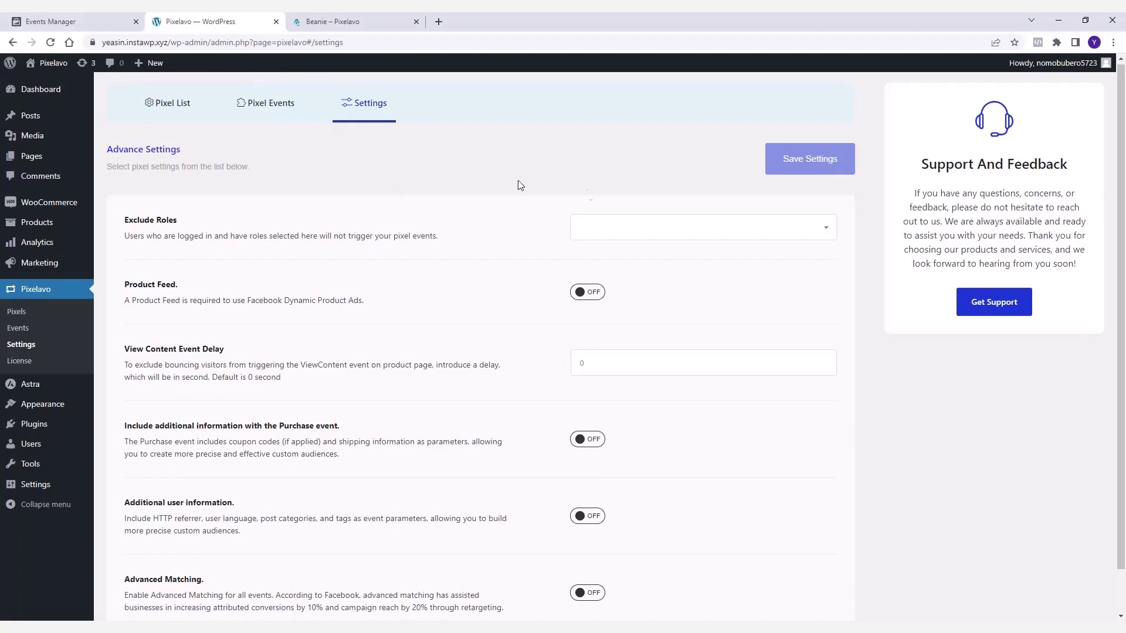
pyautogui.click(631, 233)
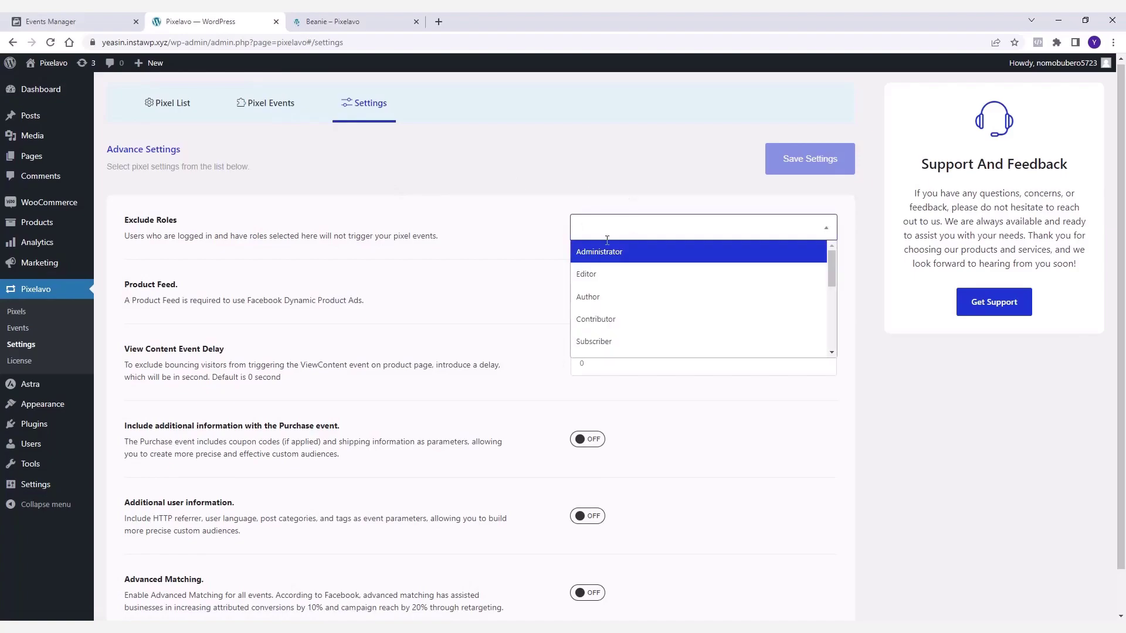
pyautogui.click(607, 258)
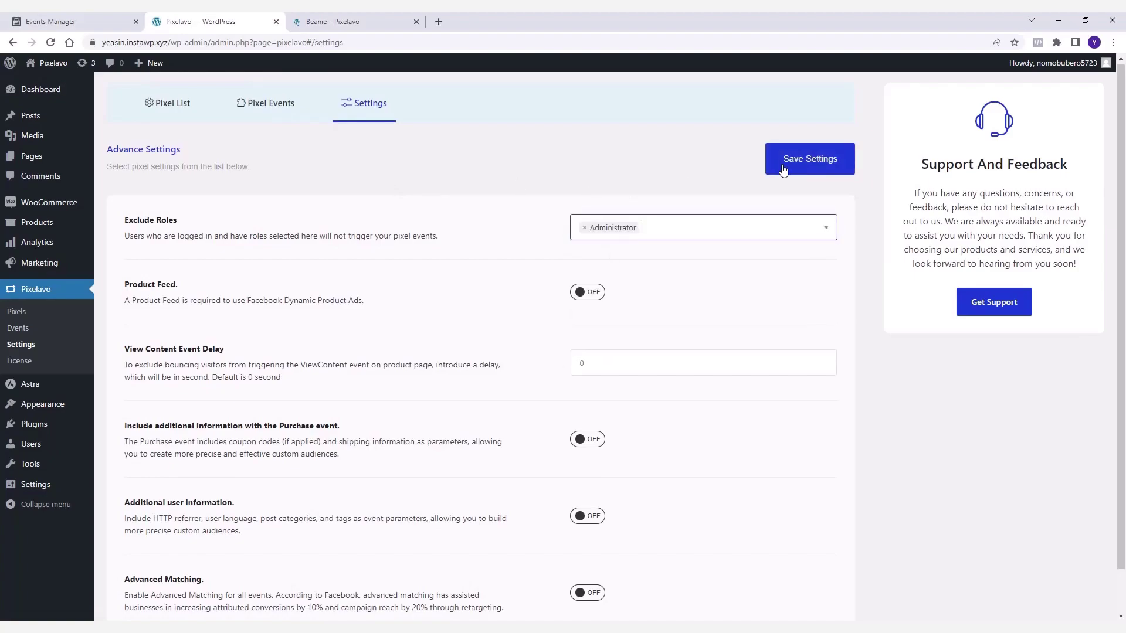
pyautogui.click(785, 169)
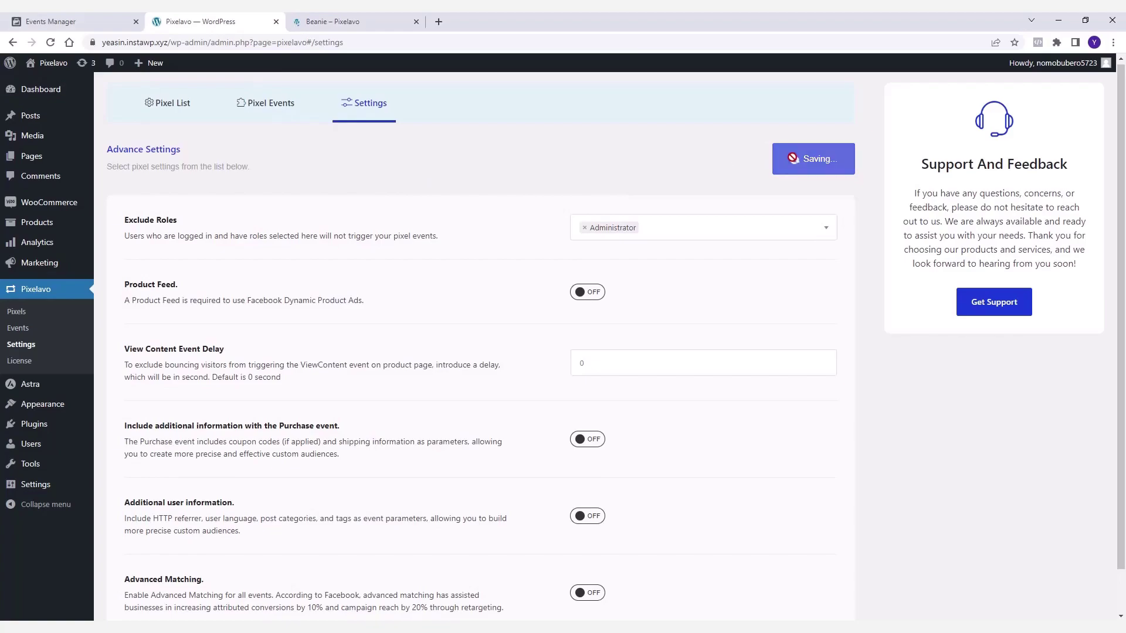
# Reload the Beanie page and confirm Meta Pixel Helper finds no pixels
pyautogui.click(364, 18)
pyautogui.press('F5')
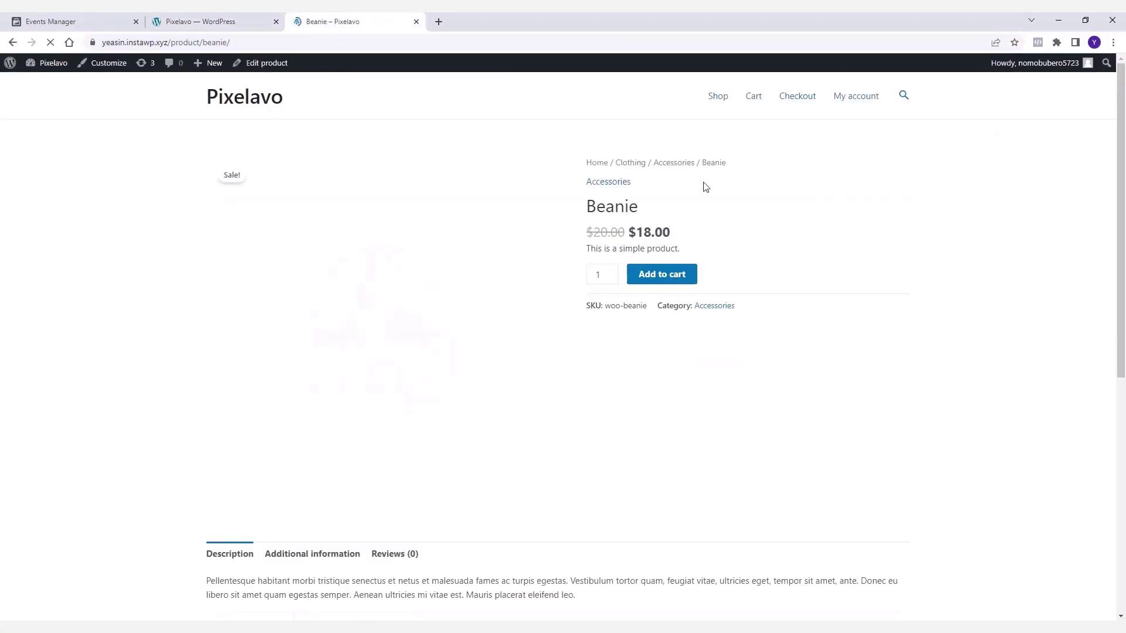
pyautogui.click(1038, 43)
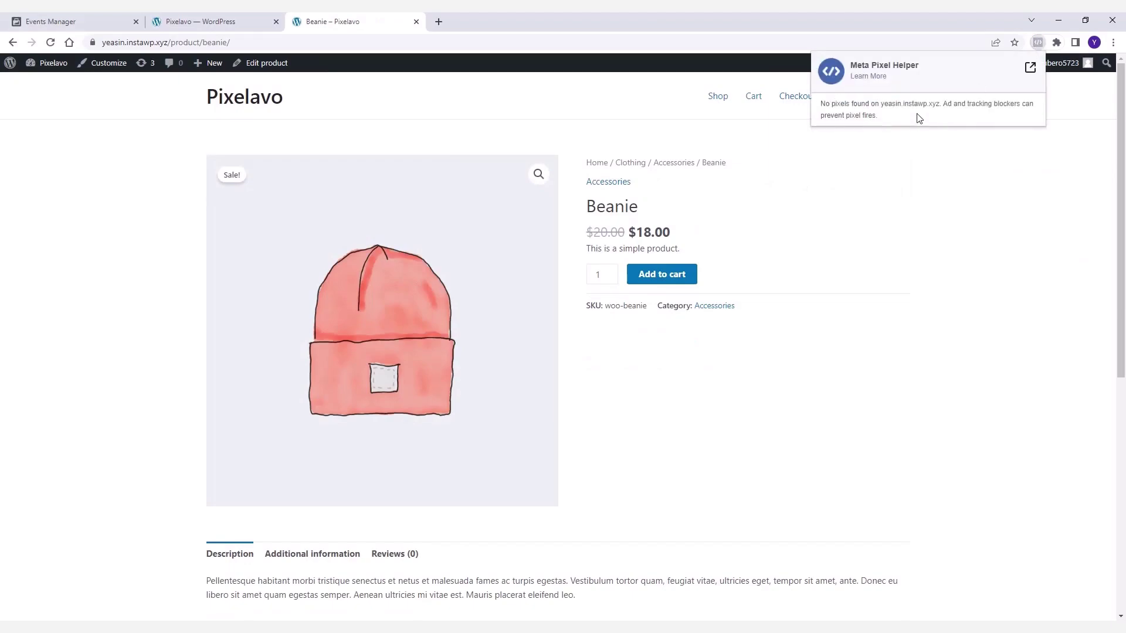
pyautogui.click(239, 21)
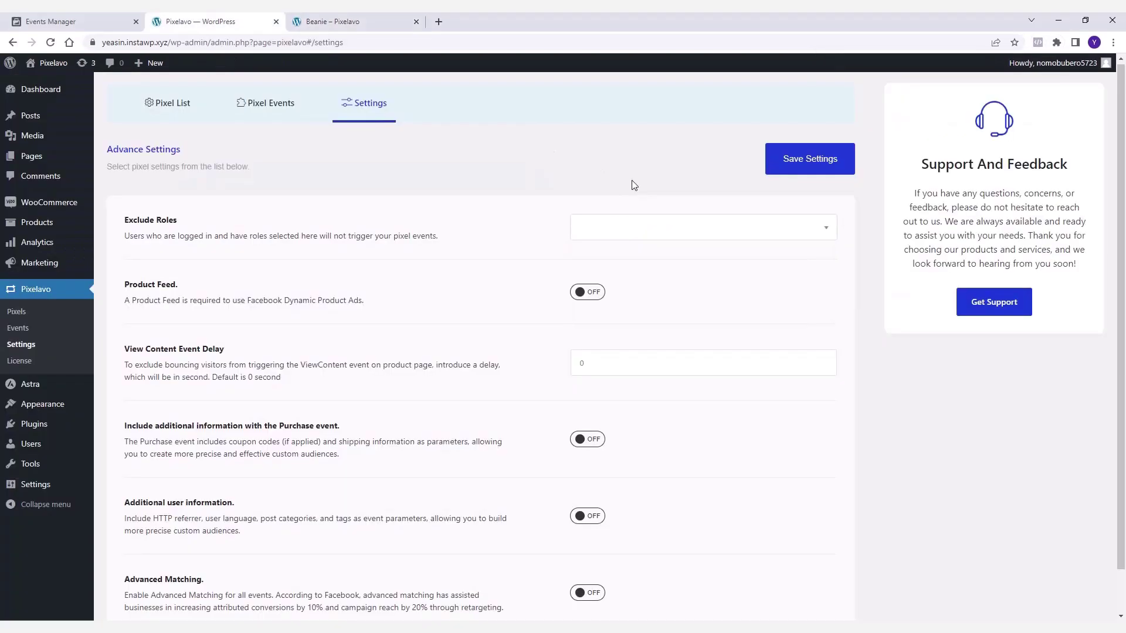
# Turn on Product Feed, leaving Include Variations enabled
pyautogui.scroll(-1, 632, 180)
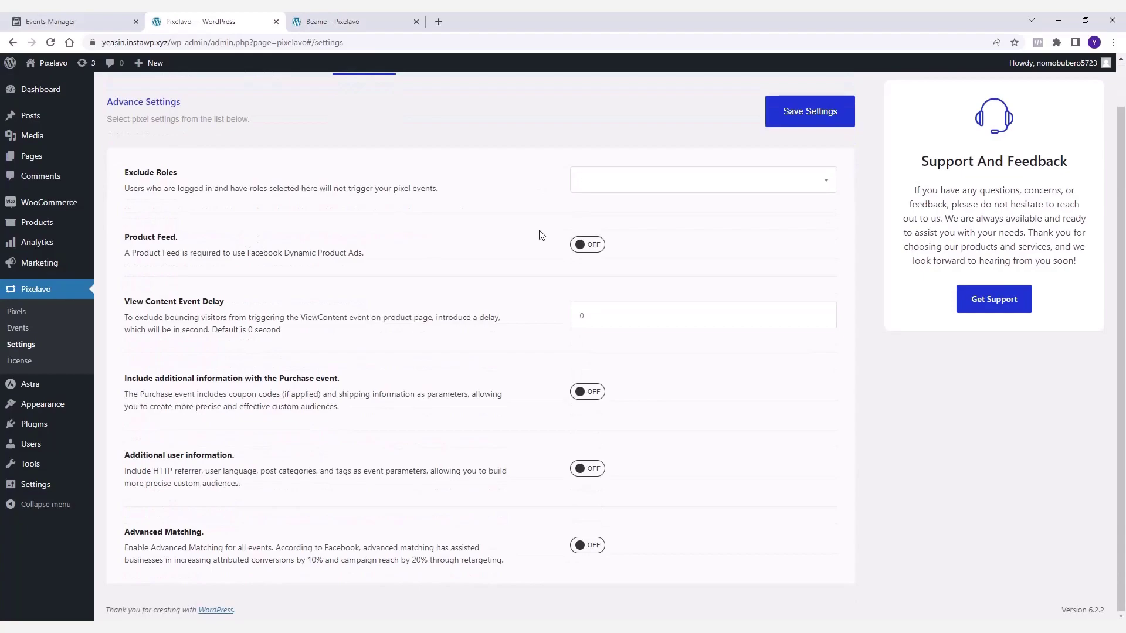
pyautogui.click(582, 252)
pyautogui.scroll(-1, 512, 237)
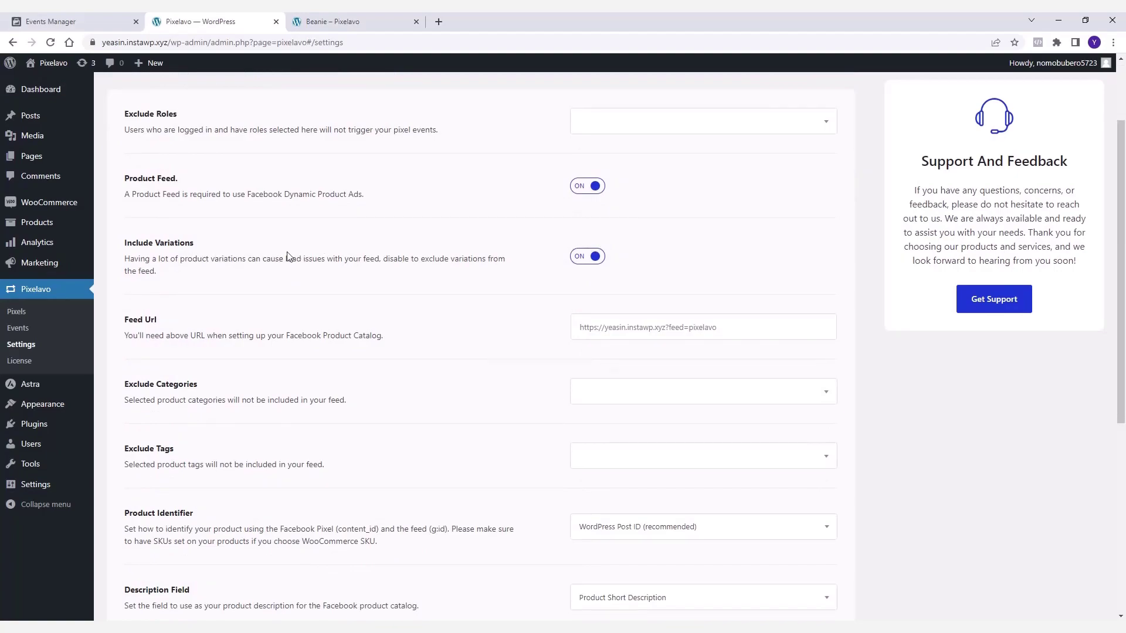
pyautogui.click(591, 260)
pyautogui.click(592, 259)
pyautogui.scroll(-2, 636, 238)
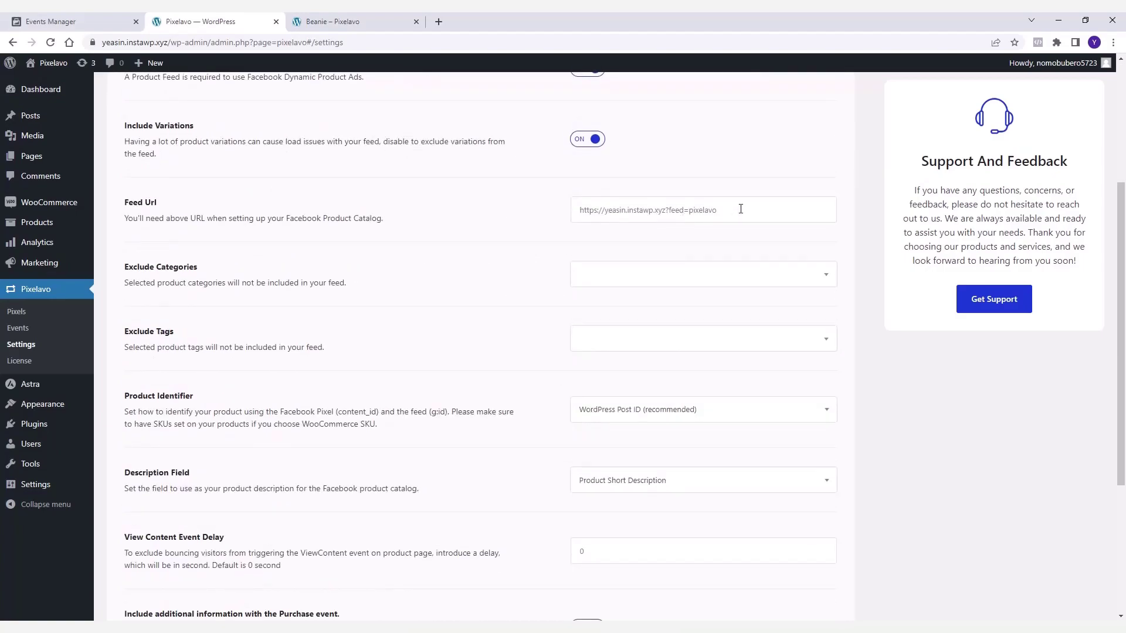
pyautogui.scroll(-1, 619, 206)
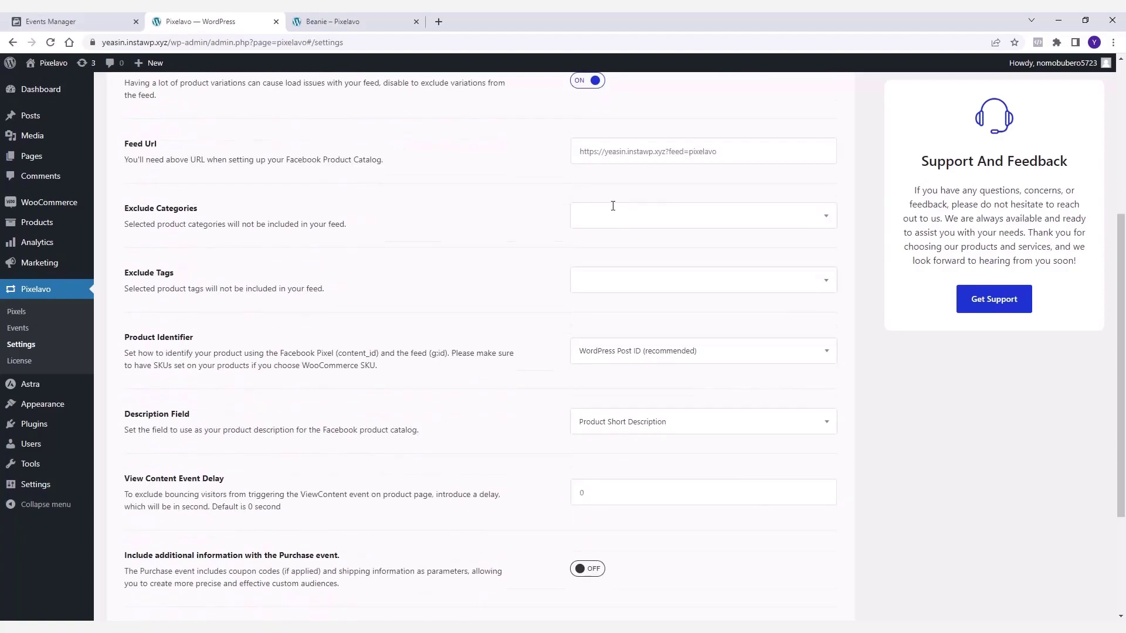
# Exclude no categories or tags, keeping WordPress Post ID identifier and Product Short Description
pyautogui.click(585, 215)
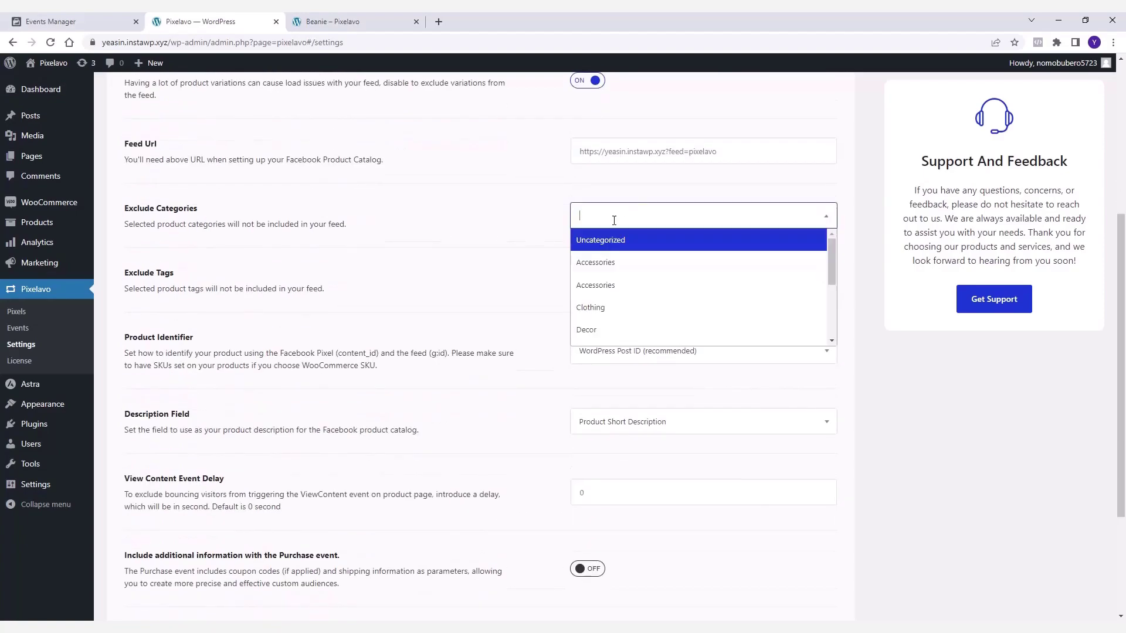
pyautogui.click(551, 217)
pyautogui.scroll(-2, 627, 220)
pyautogui.click(594, 168)
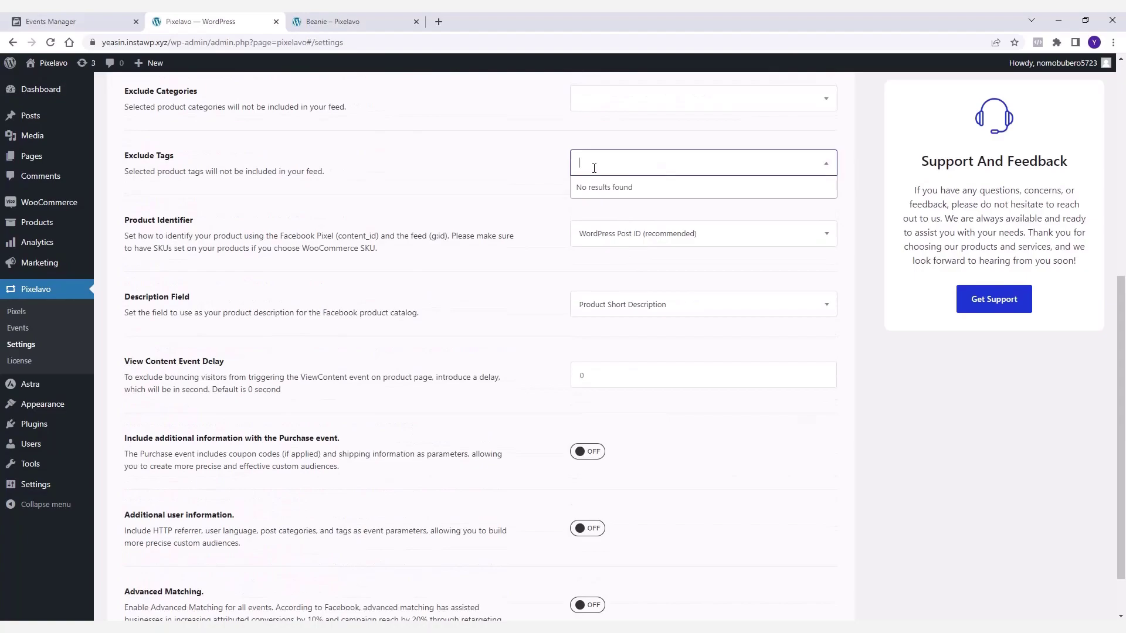
pyautogui.click(538, 190)
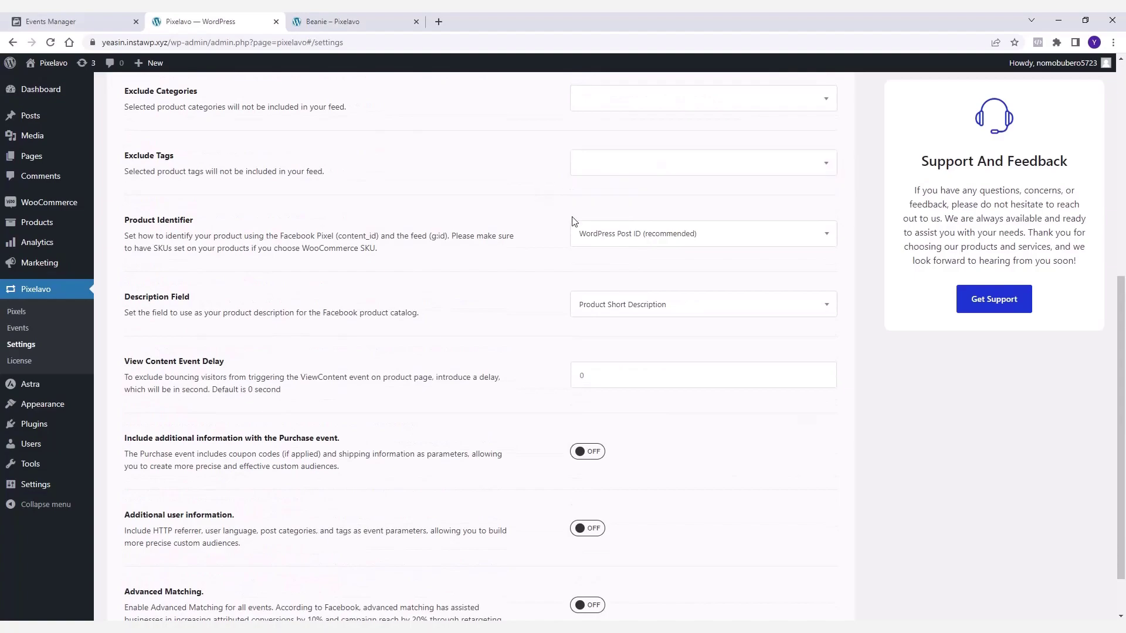
pyautogui.click(654, 234)
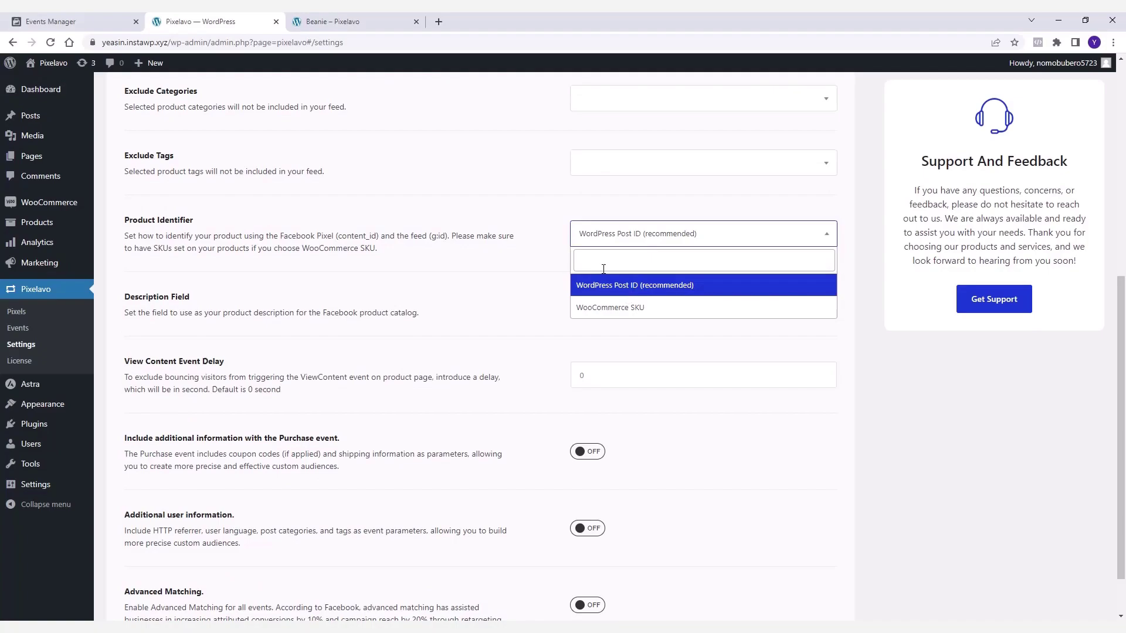
pyautogui.click(569, 215)
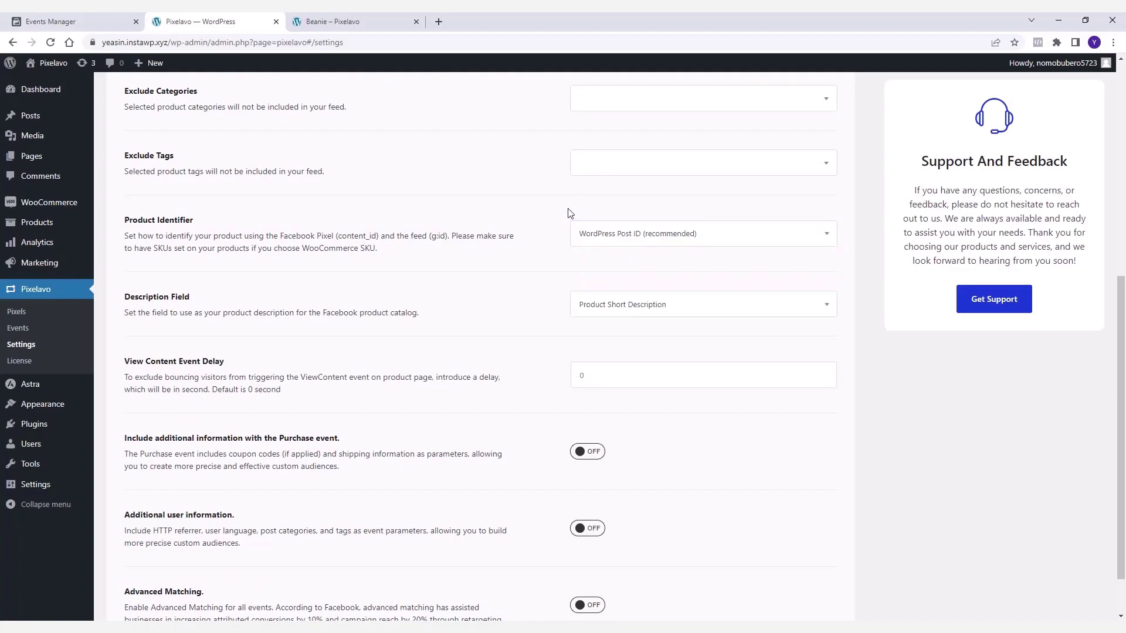
pyautogui.click(645, 308)
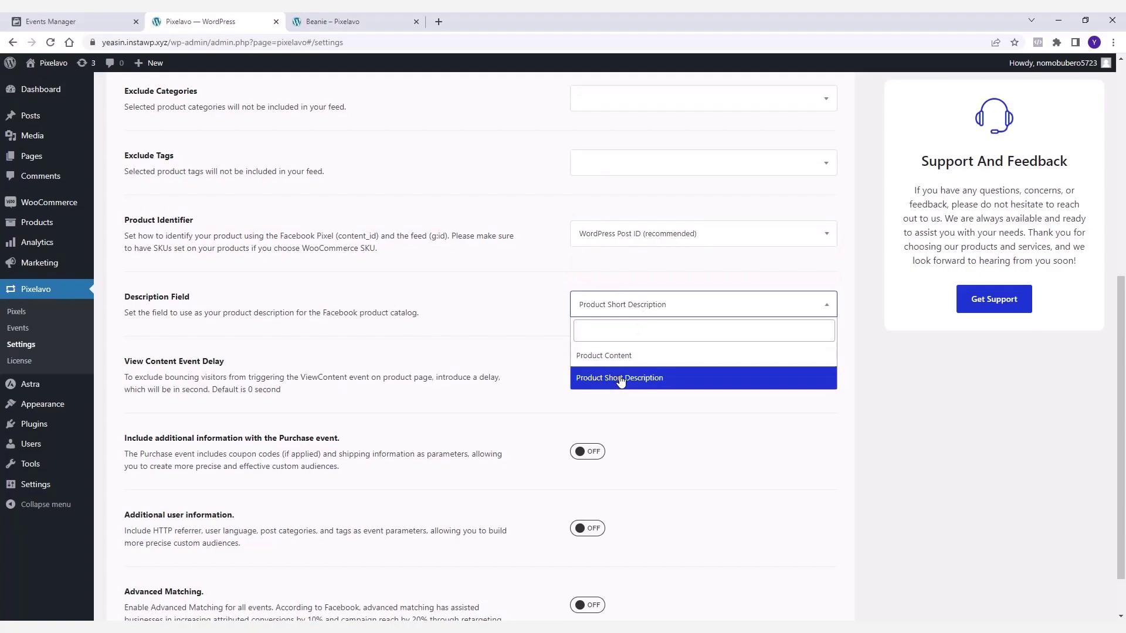
pyautogui.click(588, 273)
# Save the feed settings, copy the Feed Url, then switch Product Feed back off
pyautogui.scroll(2, 591, 261)
pyautogui.scroll(4, 591, 258)
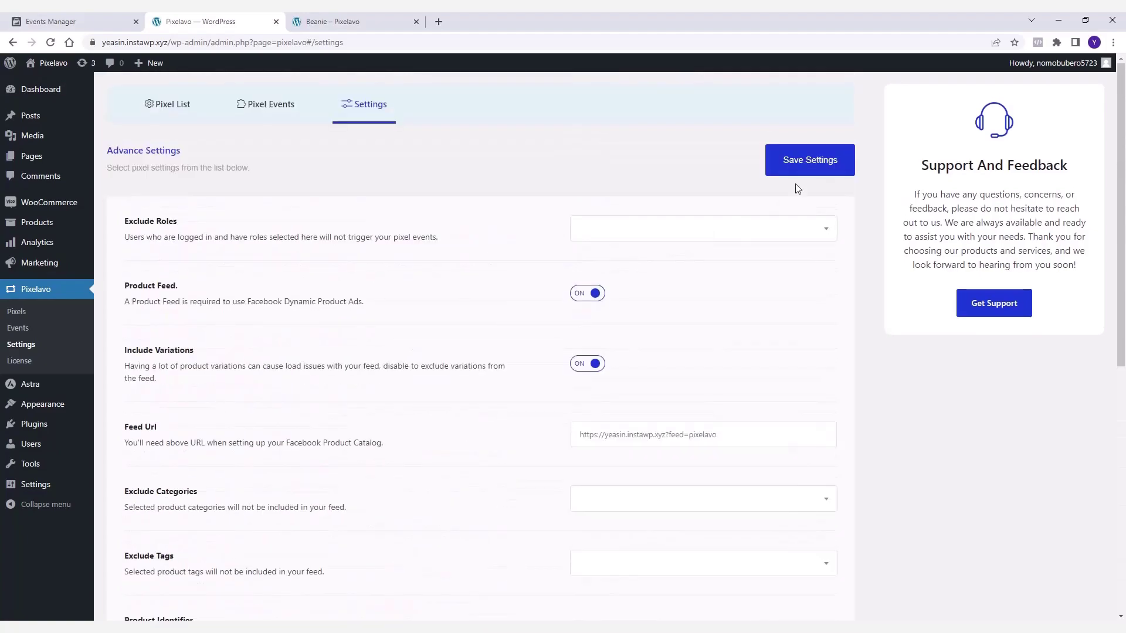
pyautogui.click(807, 158)
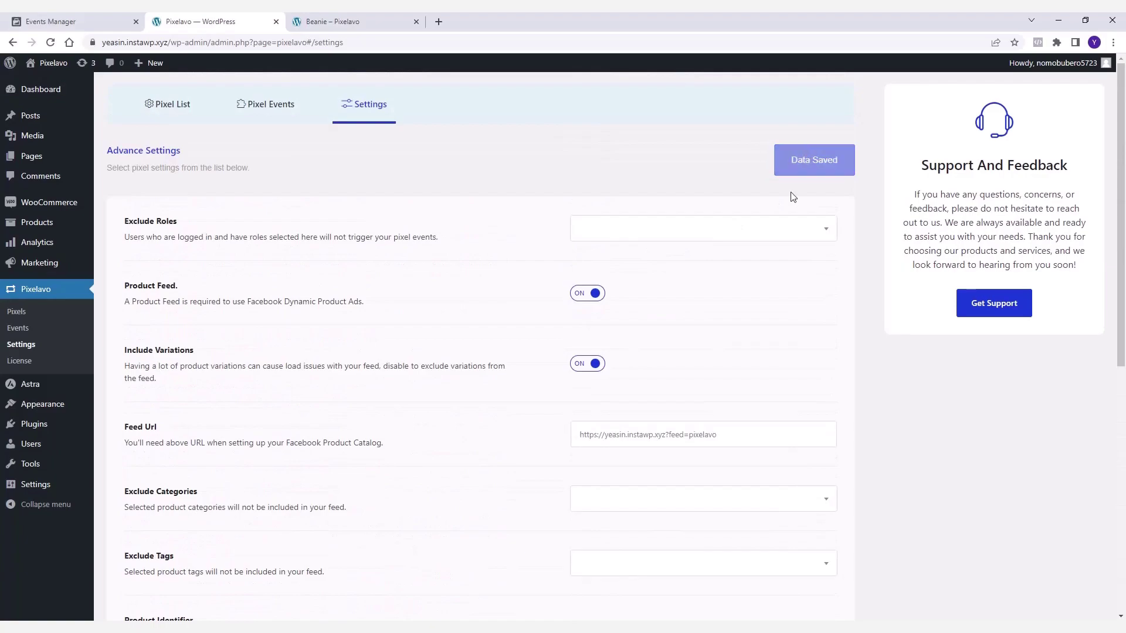
pyautogui.moveTo(729, 433); pyautogui.dragTo(563, 437)
pyautogui.rightClick(598, 433)
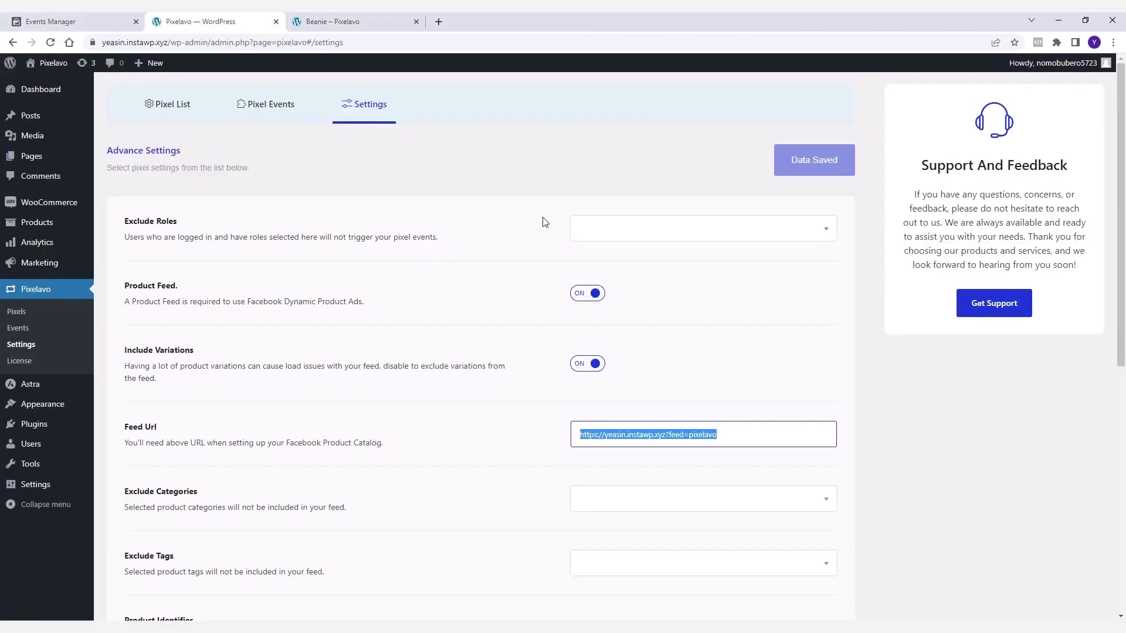
pyautogui.click(577, 293)
# Set View Content Event Delay to 5 and save the settings
pyautogui.scroll(-2, 545, 252)
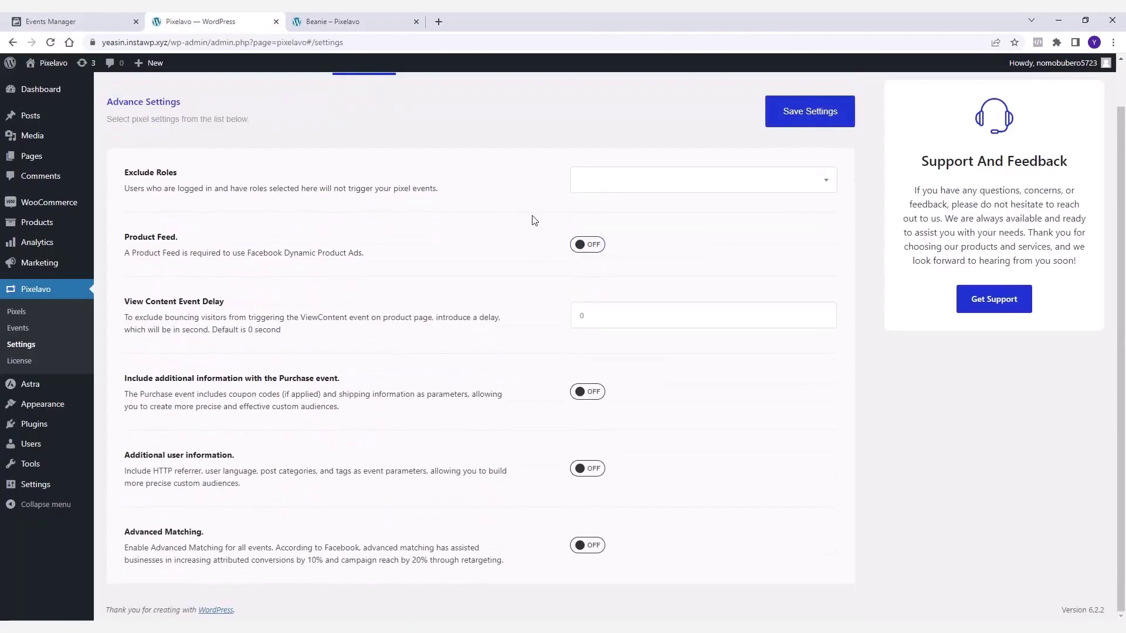
pyautogui.doubleClick(581, 314)
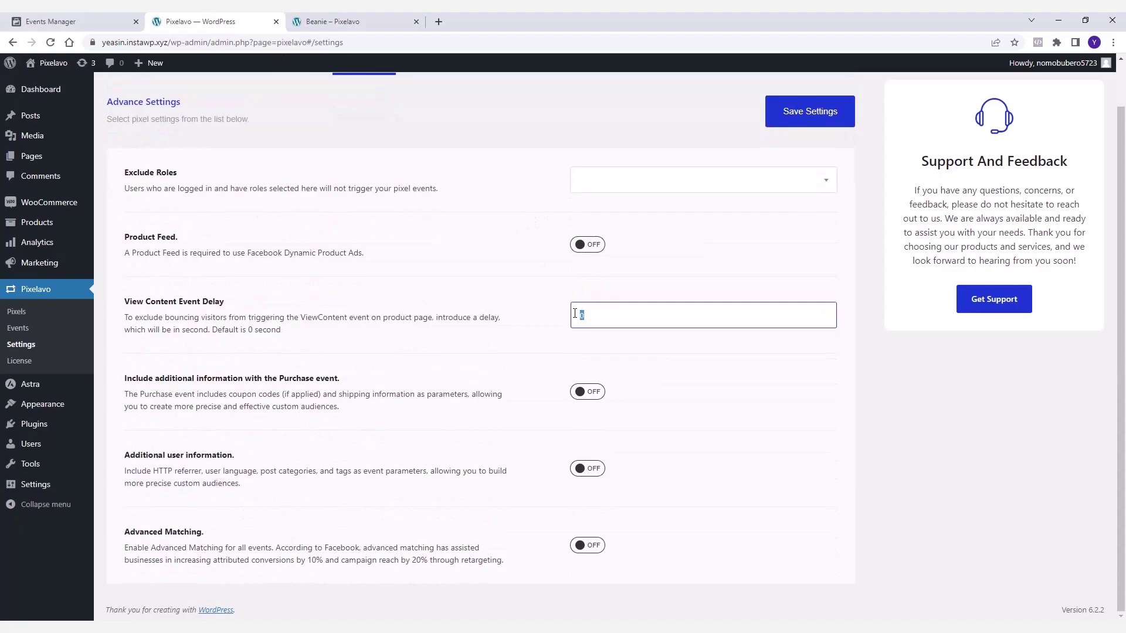
pyautogui.write('5')
pyautogui.click(808, 117)
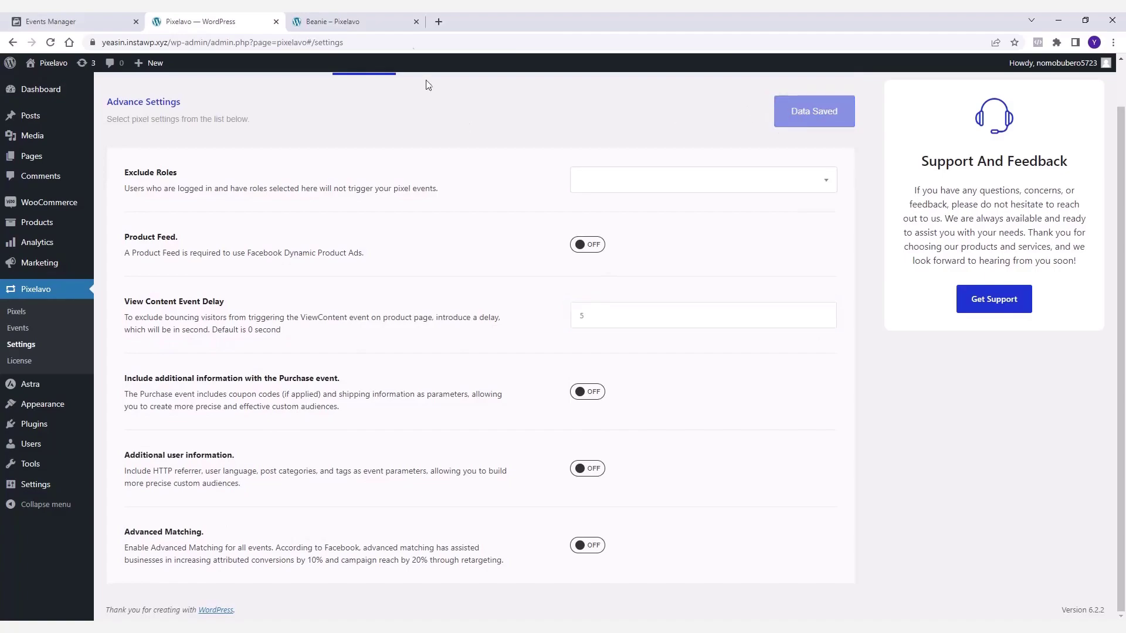
# Reload the Beanie page and confirm PageView and ViewContent fire in Meta Pixel Helper
pyautogui.hotkey('ctrl', 'Tab')
pyautogui.press('F5')
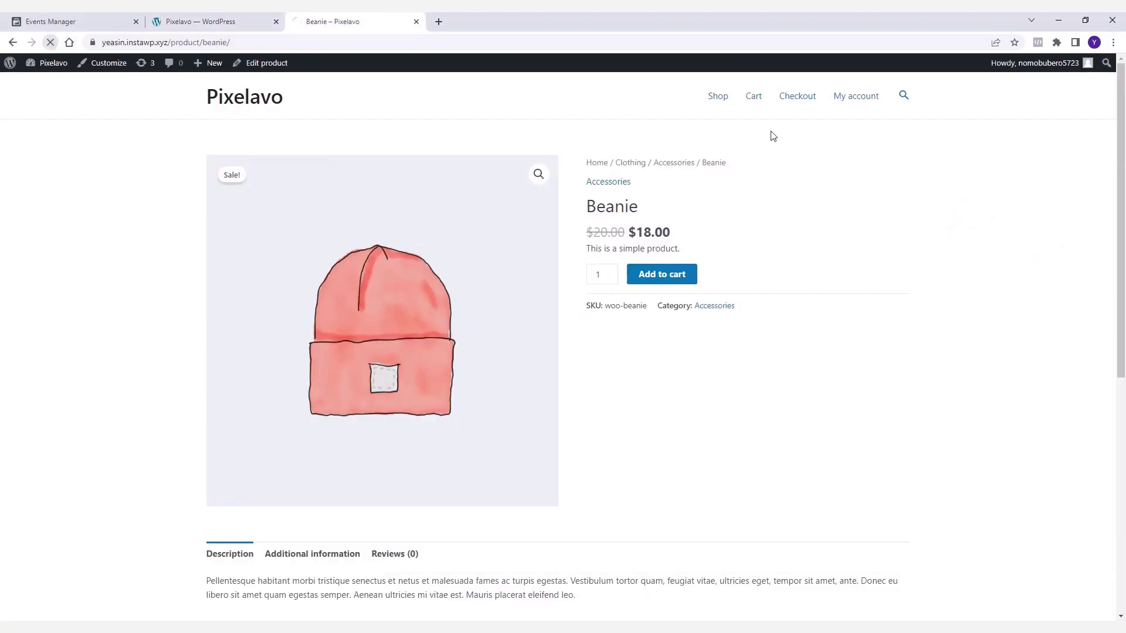
pyautogui.click(1038, 42)
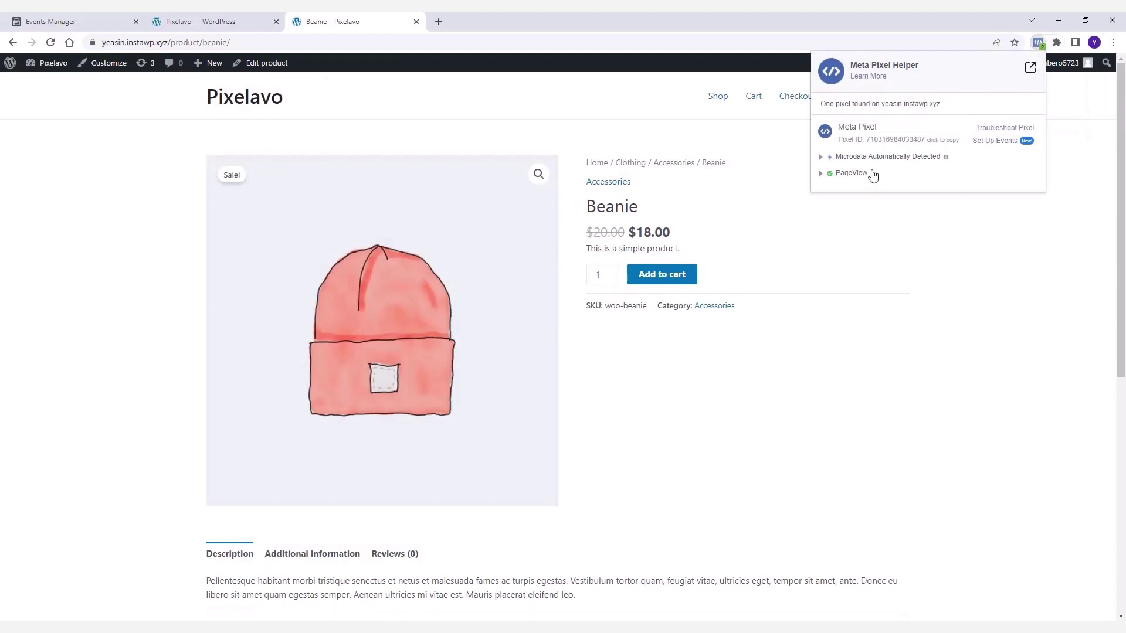
pyautogui.click(821, 190)
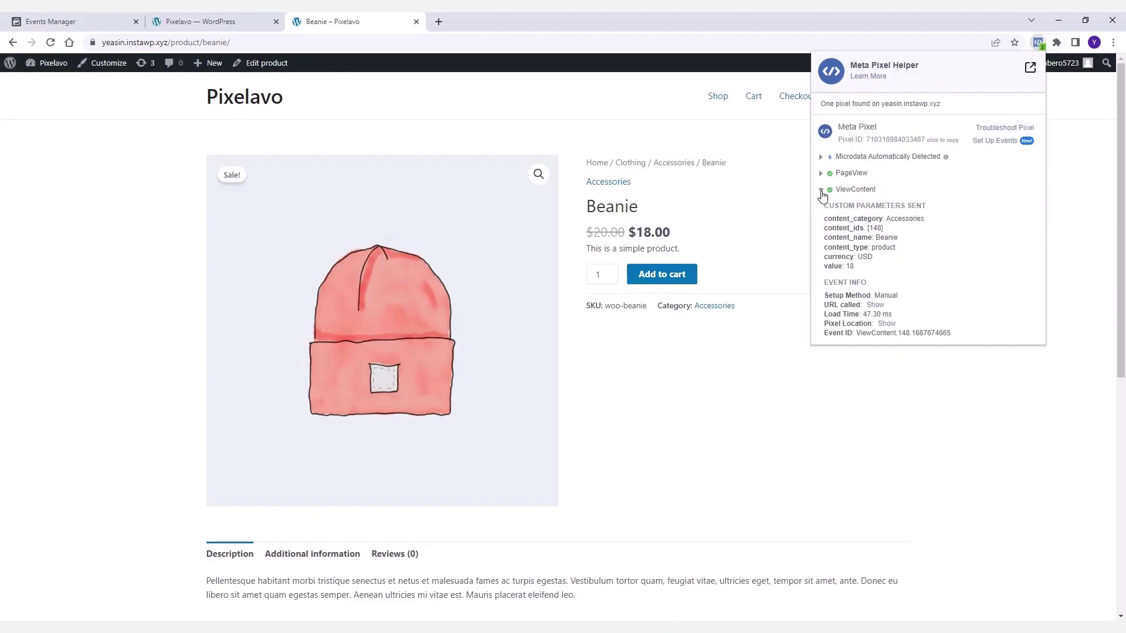
pyautogui.click(822, 190)
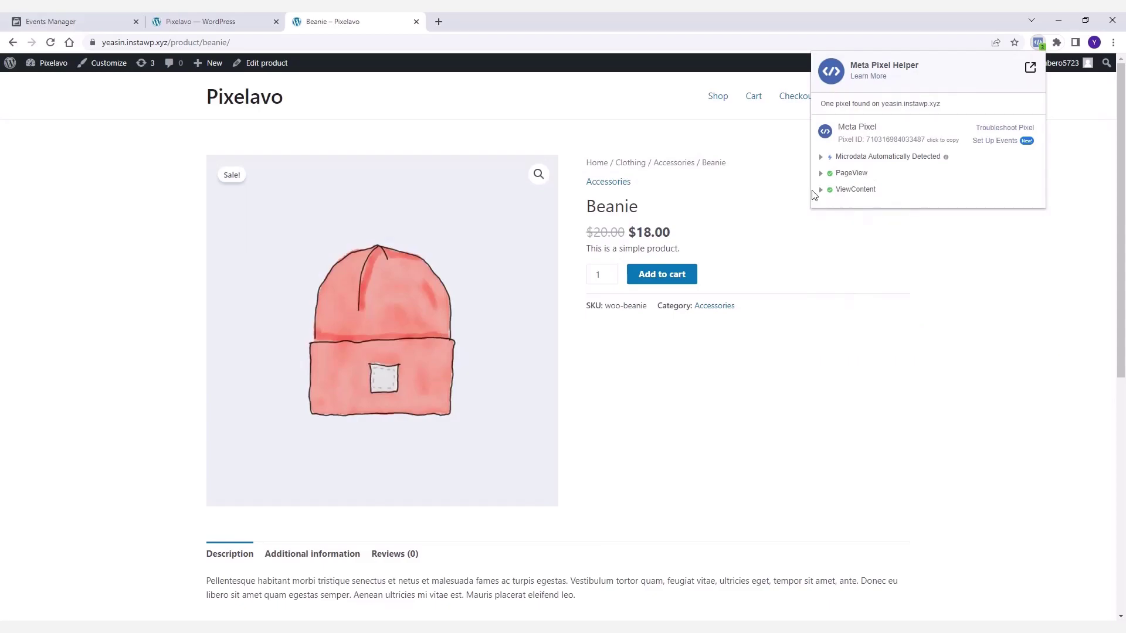
pyautogui.click(377, 219)
pyautogui.click(200, 21)
# Reset the delay to 0, turn on extra Purchase-event information, and save the settings
pyautogui.doubleClick(648, 314)
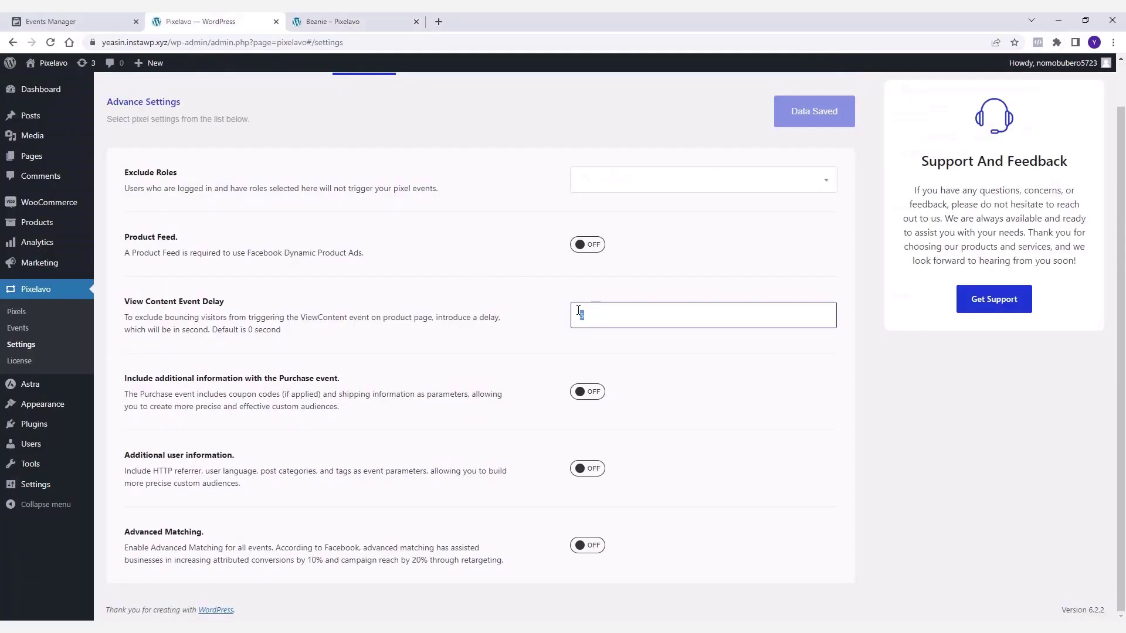
pyautogui.write('0')
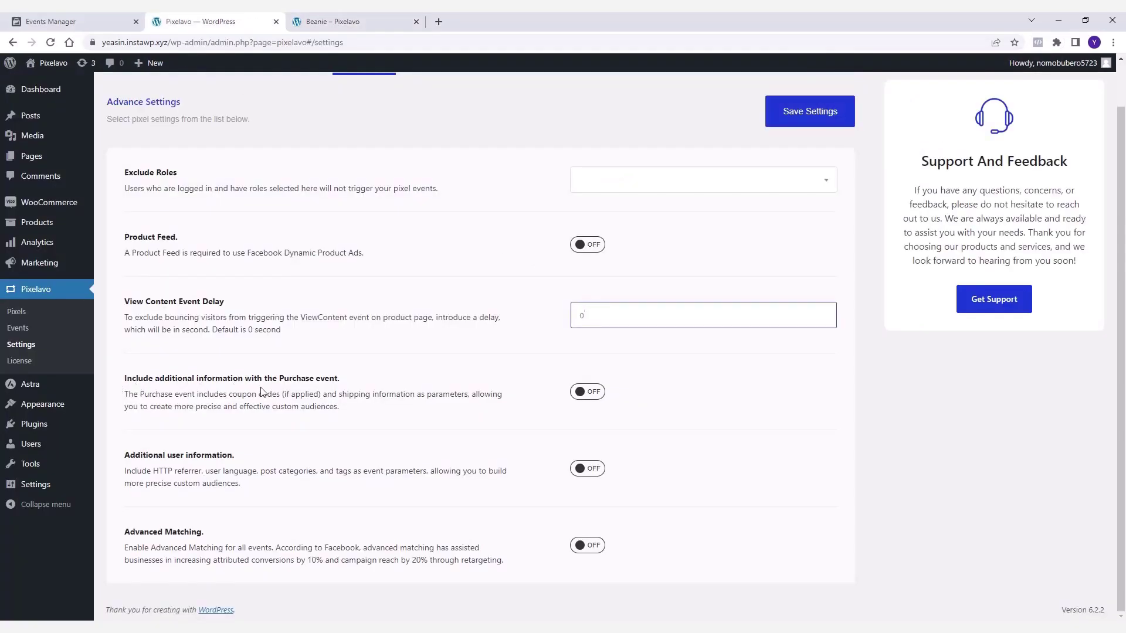
pyautogui.click(589, 393)
pyautogui.click(794, 111)
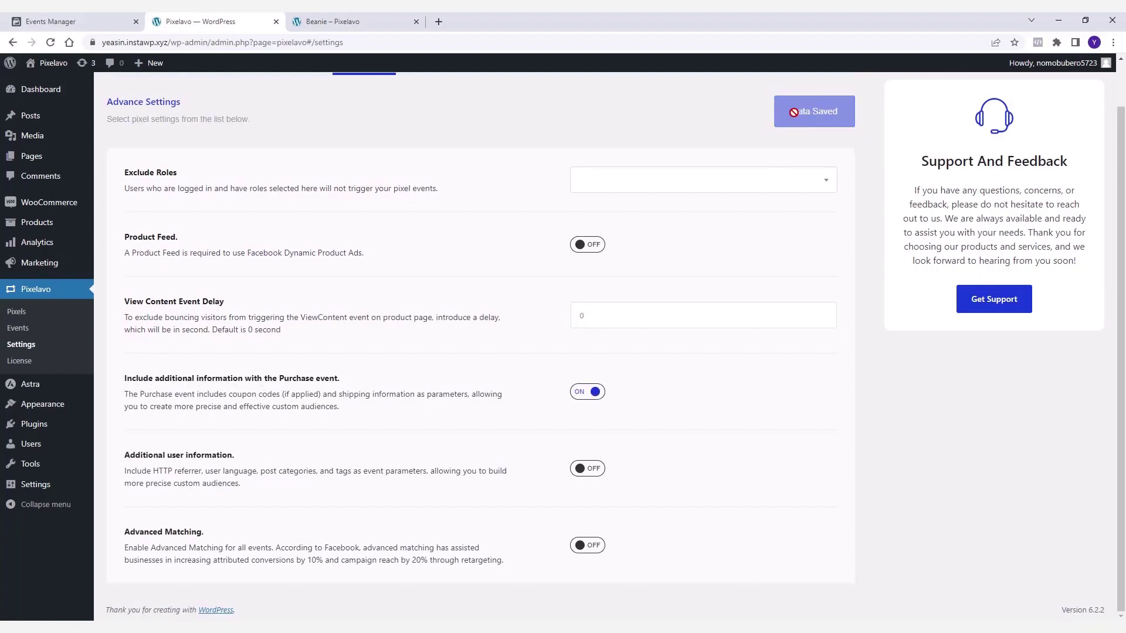
# Place a test order for the Beanie at checkout
pyautogui.click(340, 21)
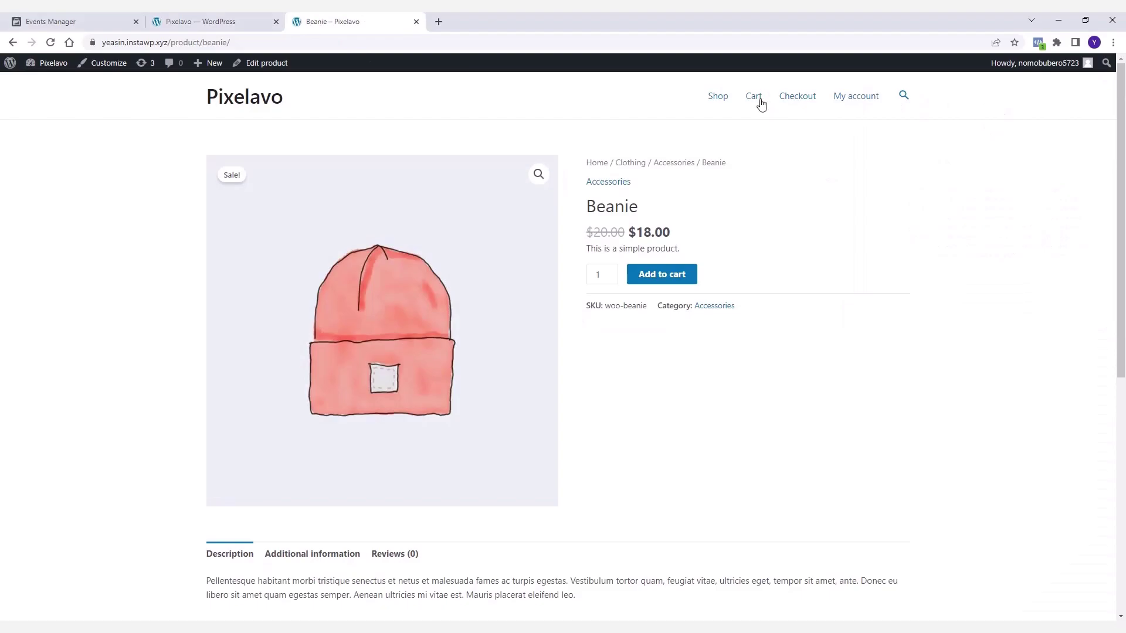
pyautogui.click(797, 99)
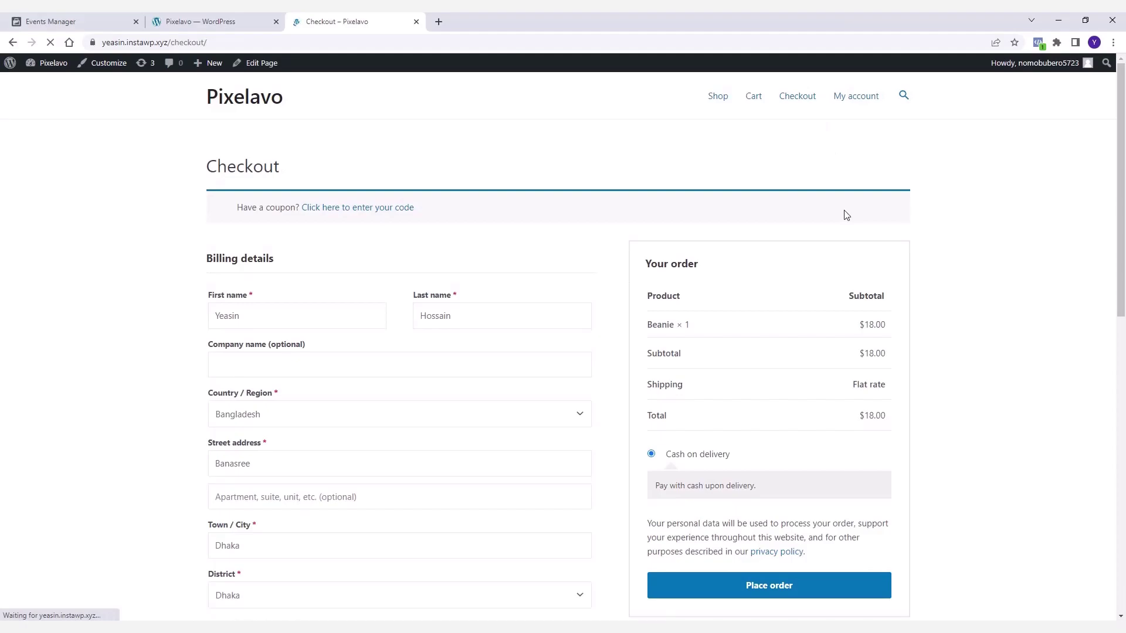
pyautogui.scroll(-4, 828, 210)
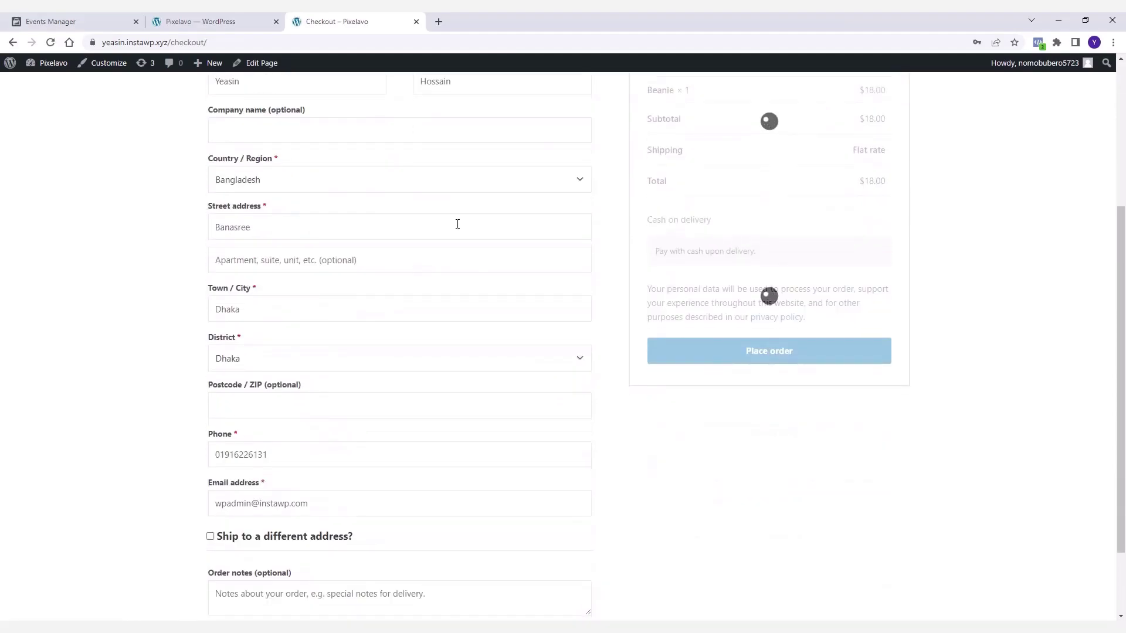
pyautogui.click(768, 350)
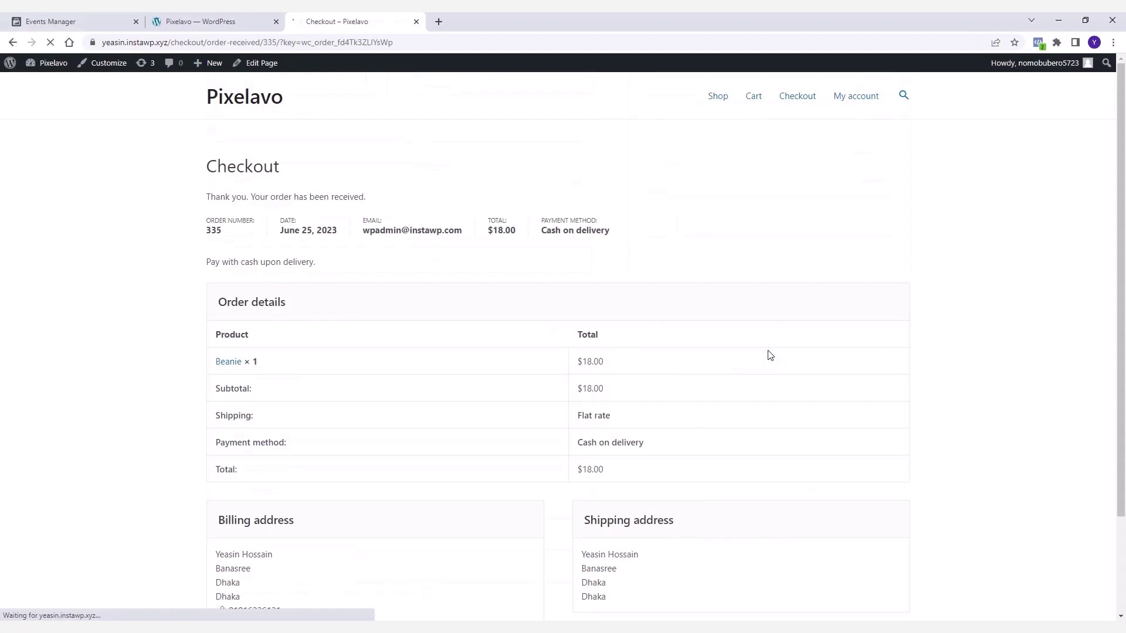
# Check in Meta Pixel Helper that the Purchase event carries six shipping parameters
pyautogui.click(1037, 42)
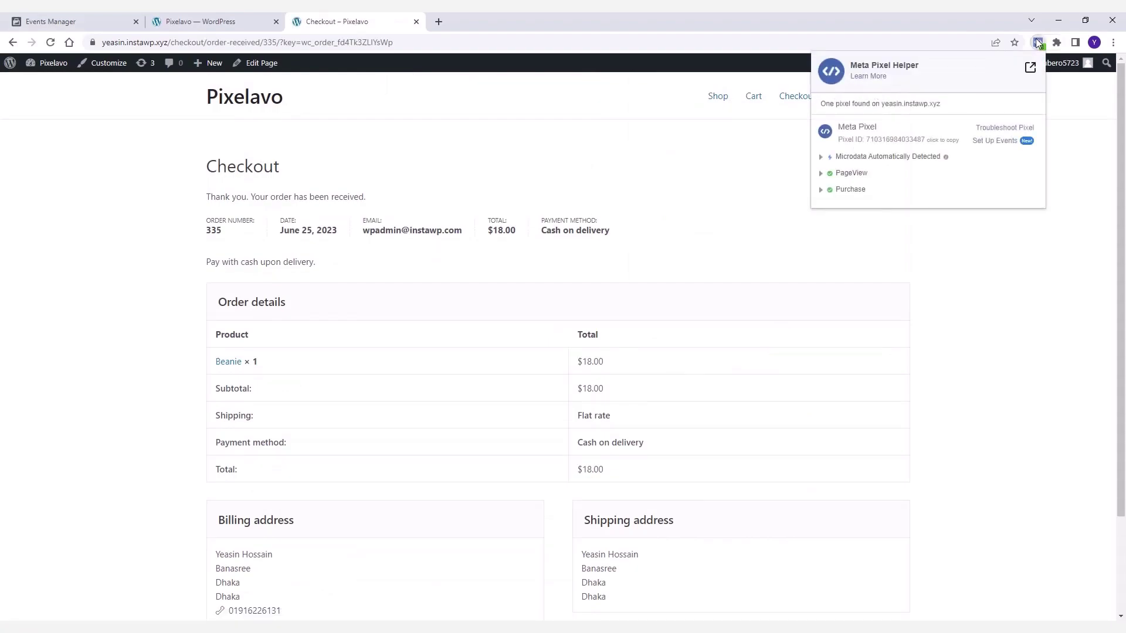
pyautogui.click(821, 192)
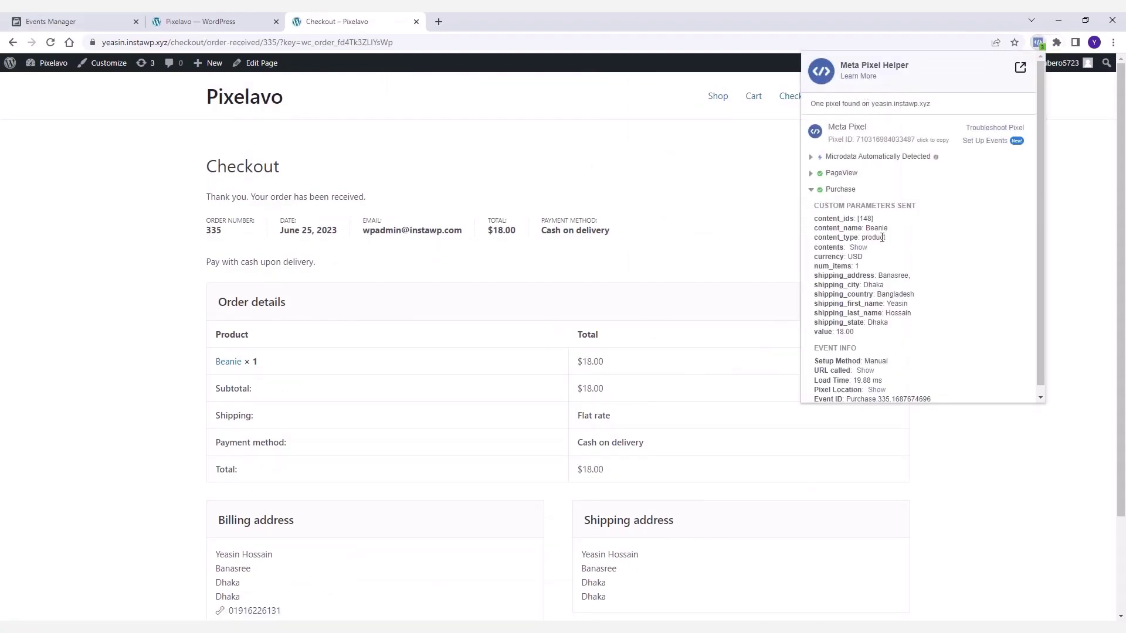
pyautogui.moveTo(896, 326); pyautogui.dragTo(816, 274)
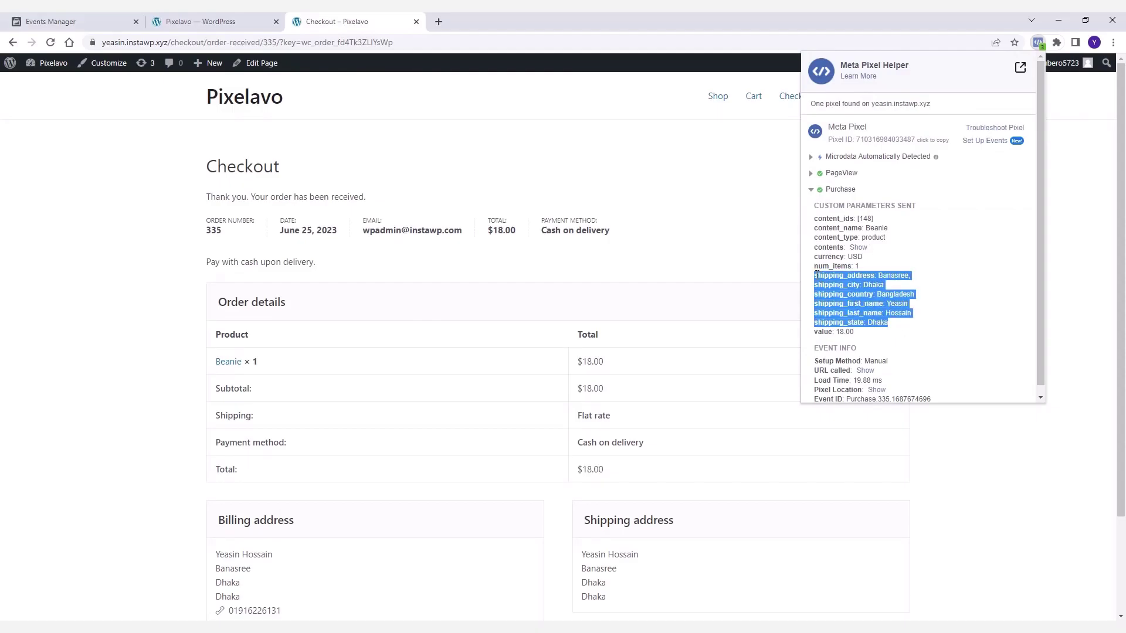
pyautogui.click(809, 269)
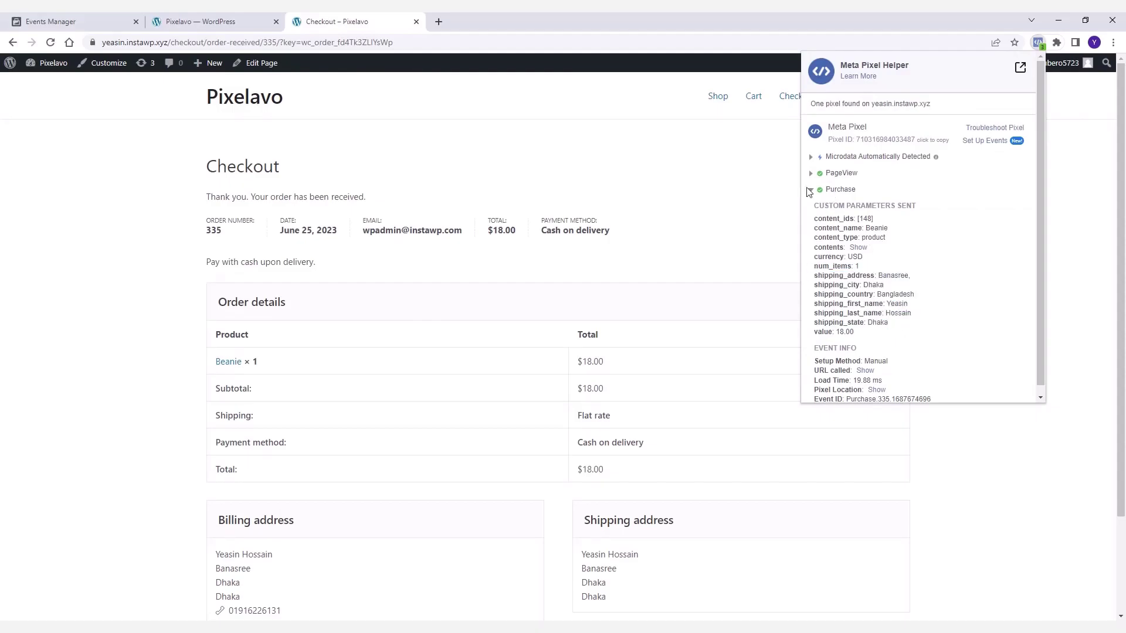
# Turn off extra Purchase information, turn on additional user information, and save
pyautogui.click(817, 191)
pyautogui.click(233, 18)
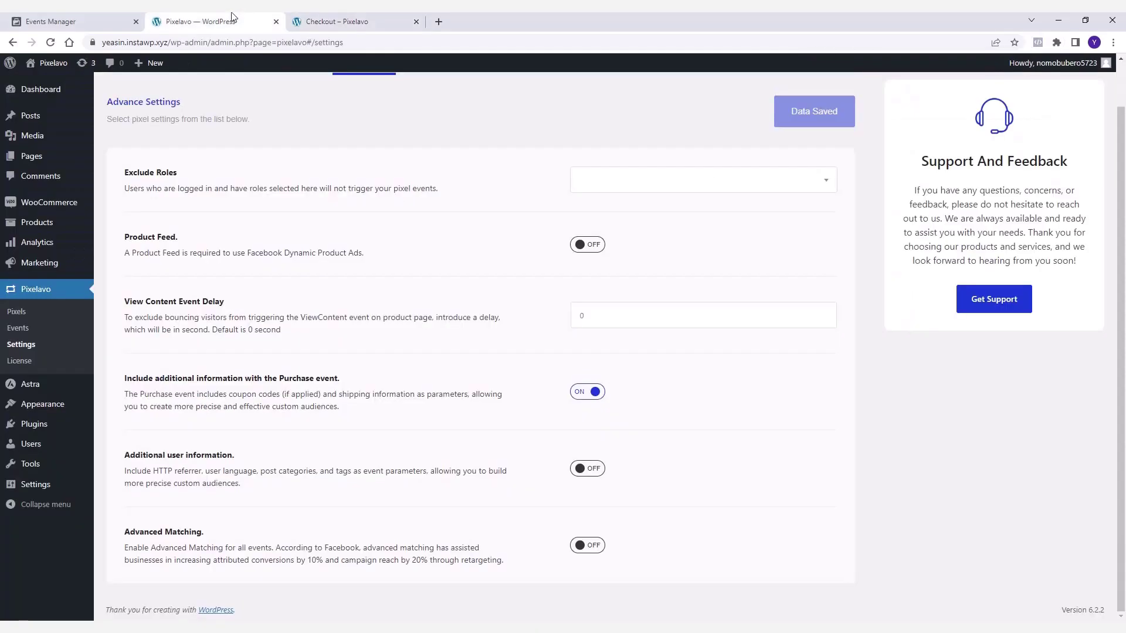
pyautogui.click(589, 392)
pyautogui.click(509, 475)
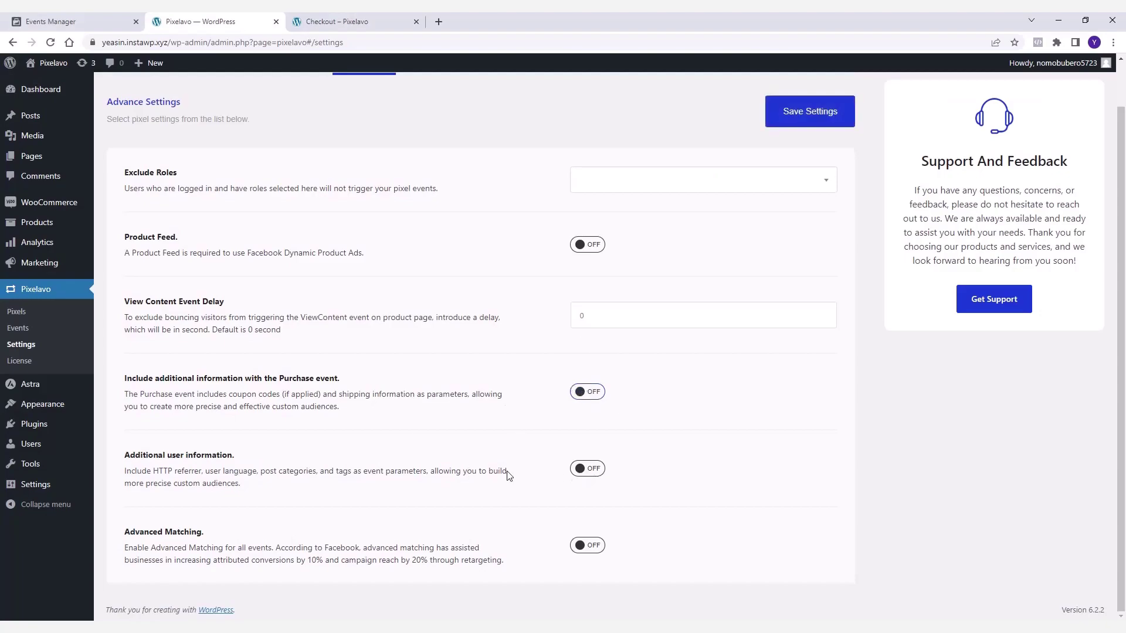
pyautogui.click(573, 469)
pyautogui.click(802, 123)
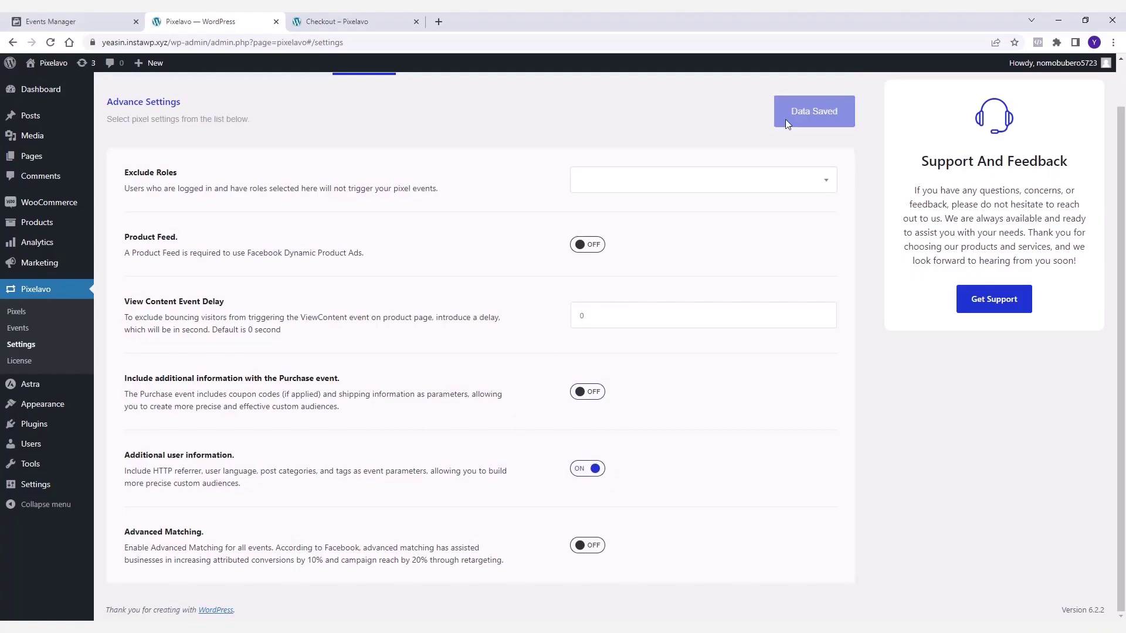
# Open Beanie from the Shop and confirm ViewContent carries language en_US and a referrer
pyautogui.click(376, 20)
pyautogui.click(717, 99)
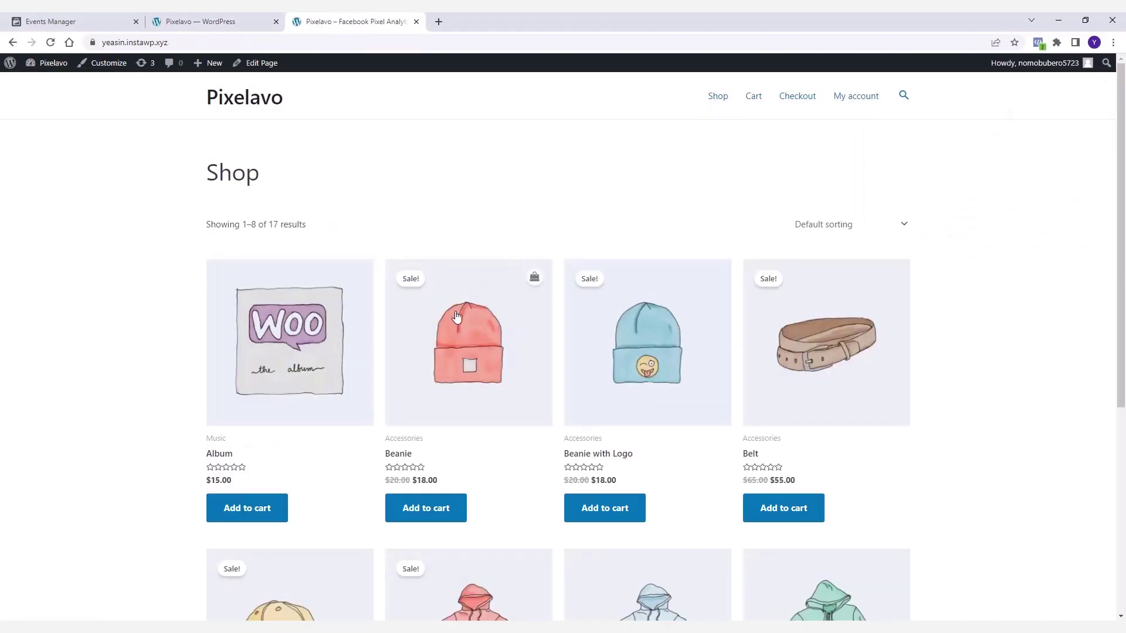
pyautogui.click(533, 278)
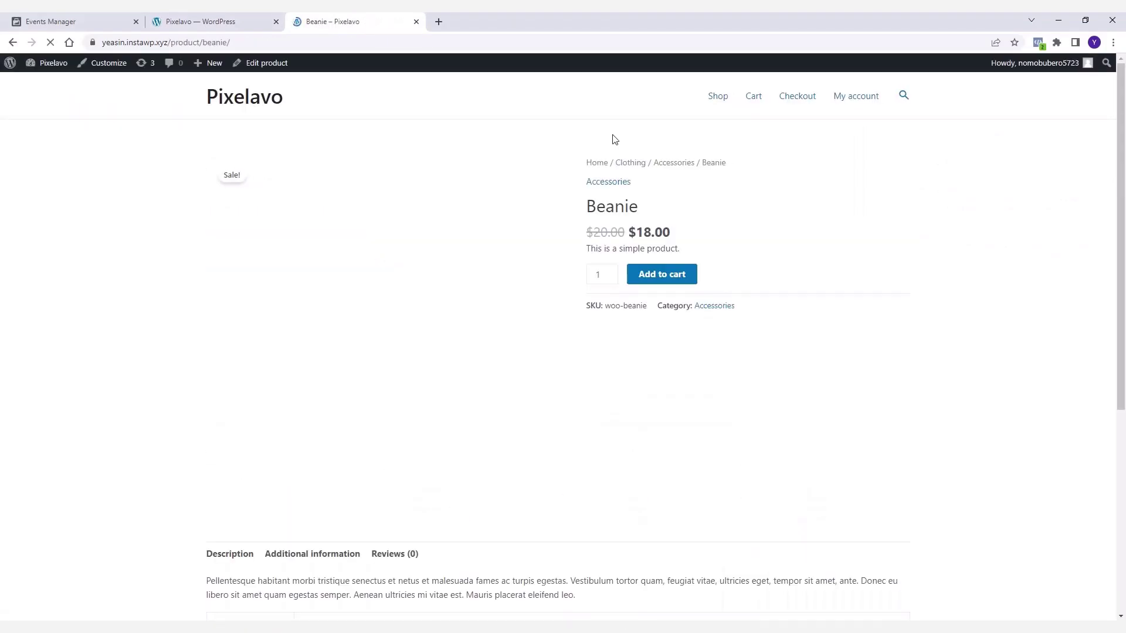
pyautogui.click(1038, 43)
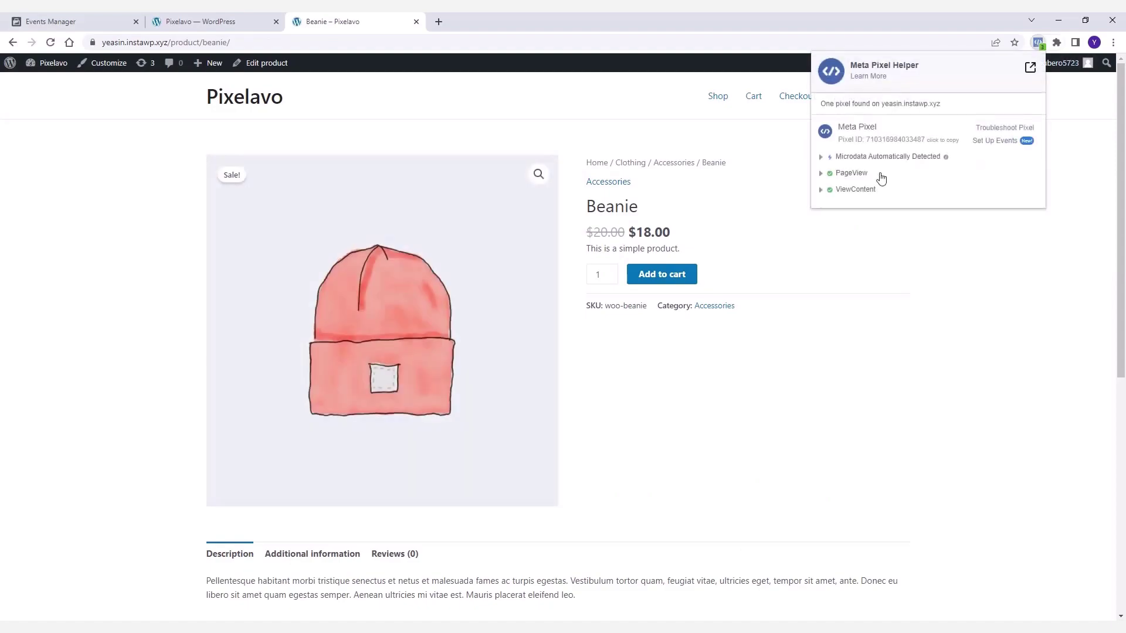
pyautogui.click(821, 190)
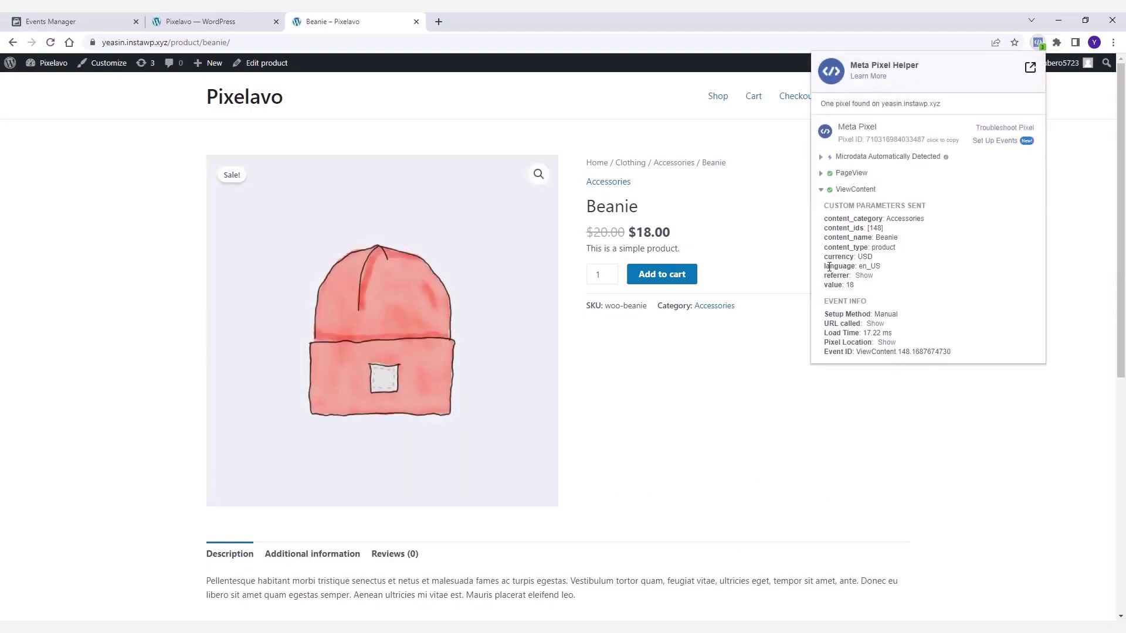
pyautogui.moveTo(826, 267); pyautogui.dragTo(867, 270)
pyautogui.click(864, 276)
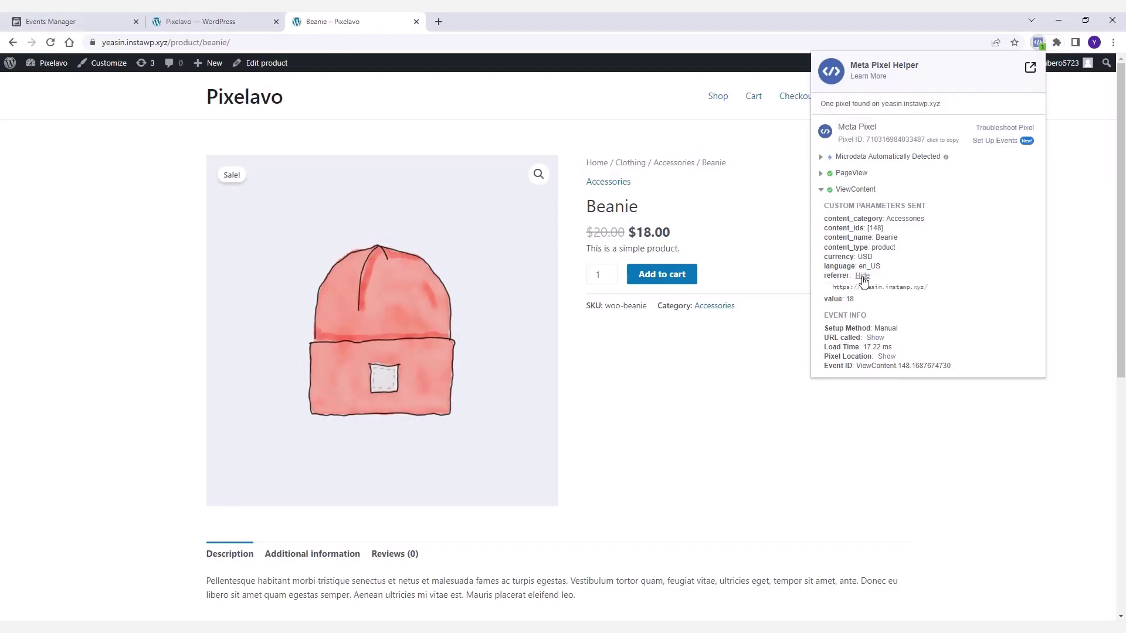
pyautogui.click(862, 275)
pyautogui.click(786, 154)
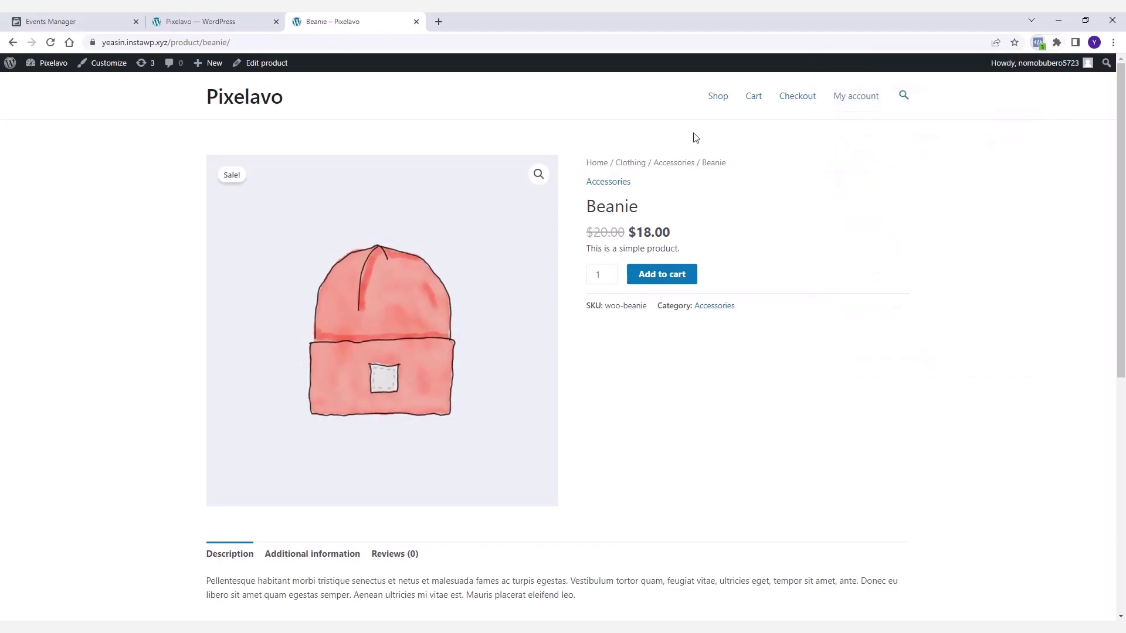
# Turn off additional user information, turn on Advanced Matching, and save the settings
pyautogui.click(202, 21)
pyautogui.click(589, 469)
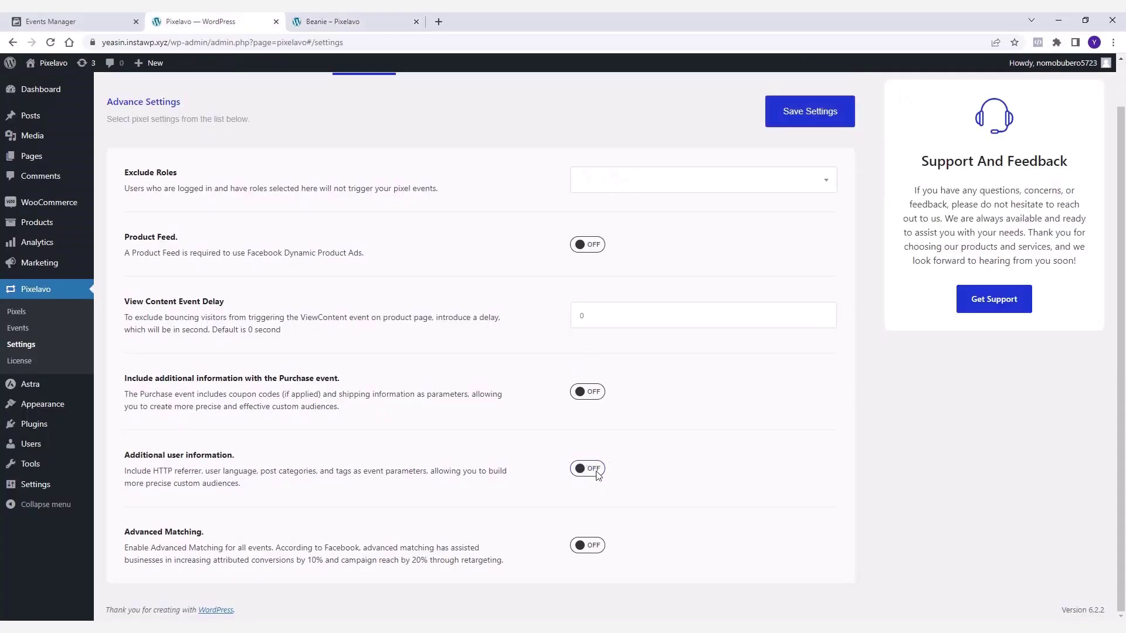
pyautogui.click(594, 545)
pyautogui.click(801, 124)
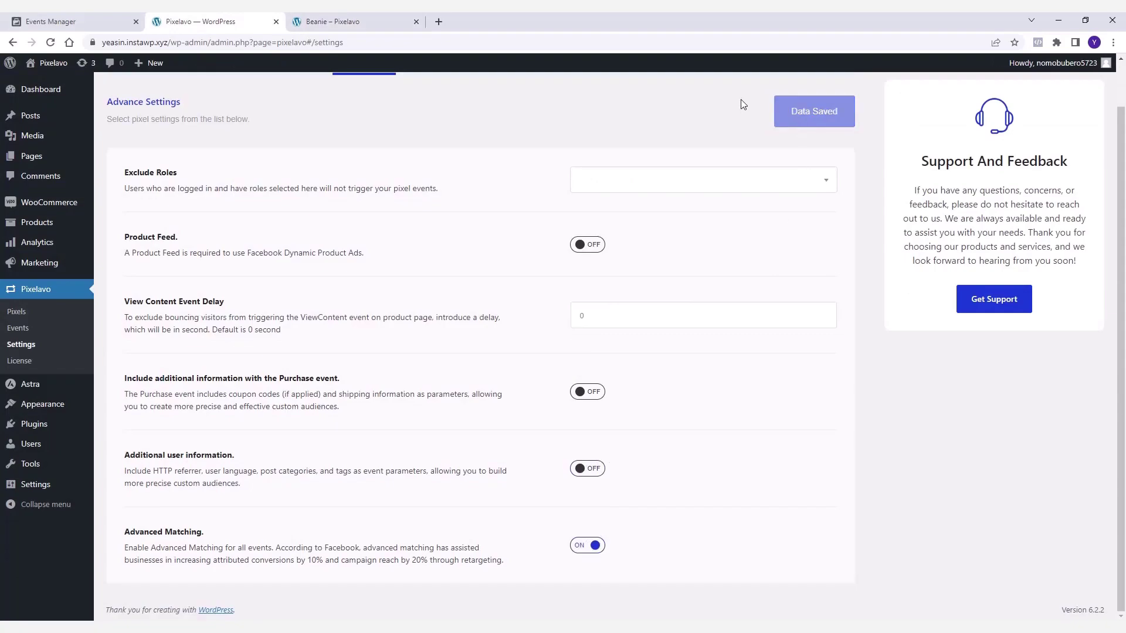
# Reload Beanie and confirm ViewContent carries advanced matching parameters like country, em, fn, ph
pyautogui.click(344, 20)
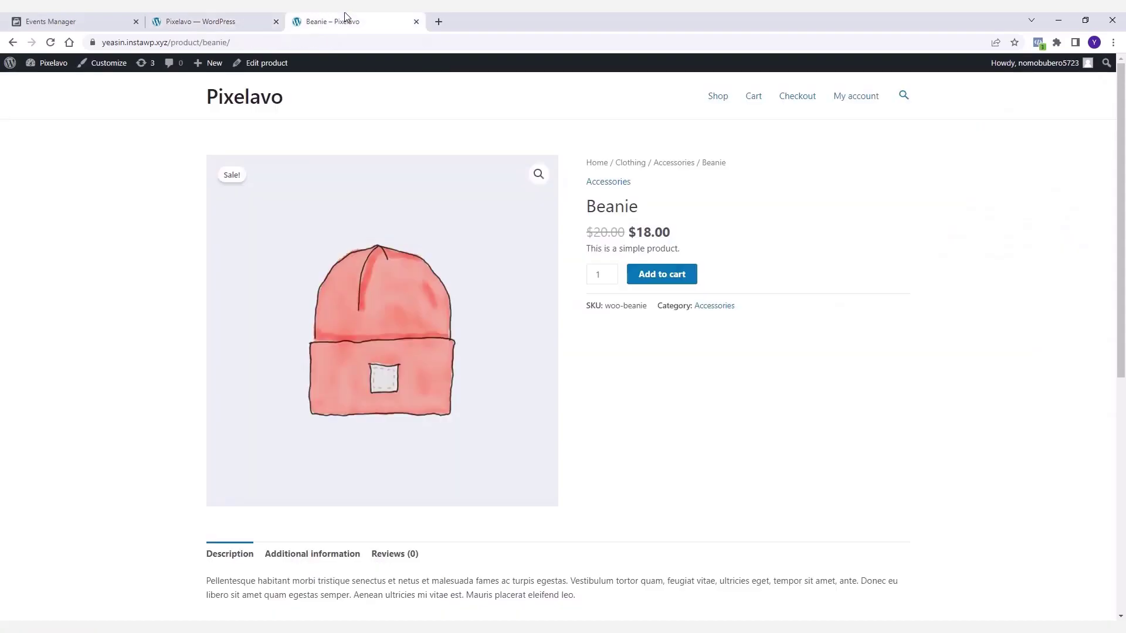
pyautogui.click(51, 42)
pyautogui.click(1036, 44)
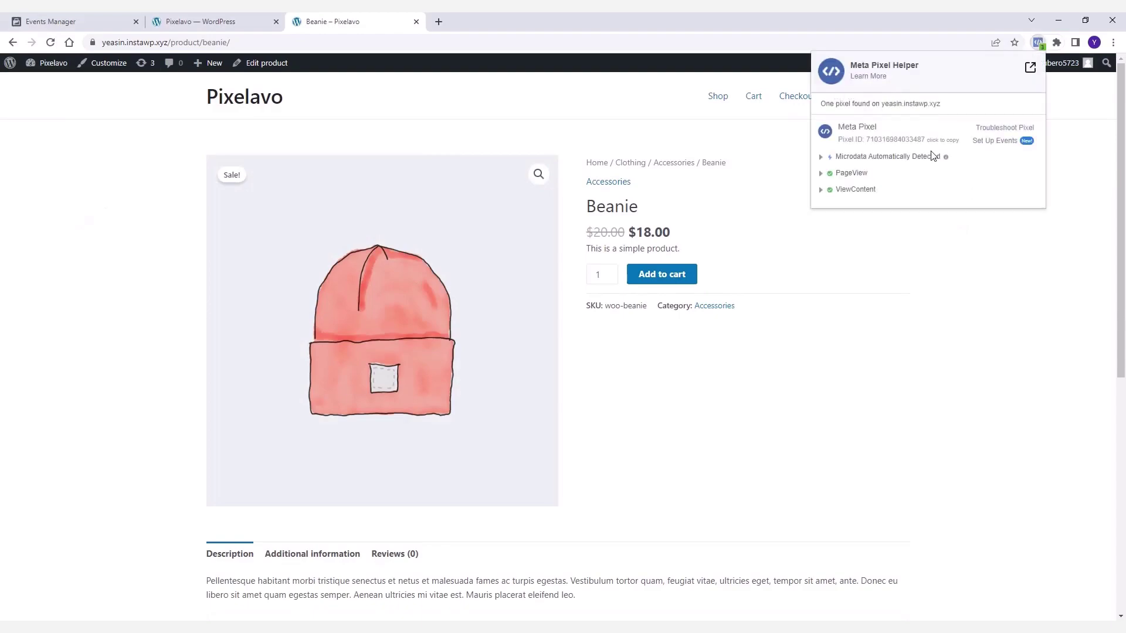
pyautogui.click(819, 191)
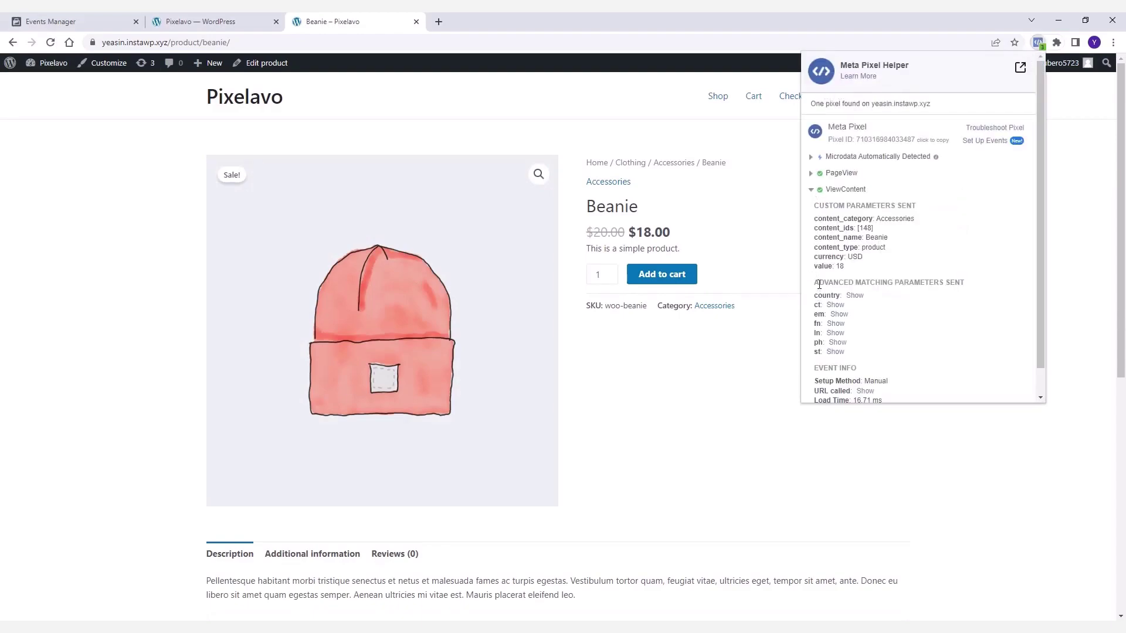
pyautogui.moveTo(819, 285); pyautogui.dragTo(975, 289)
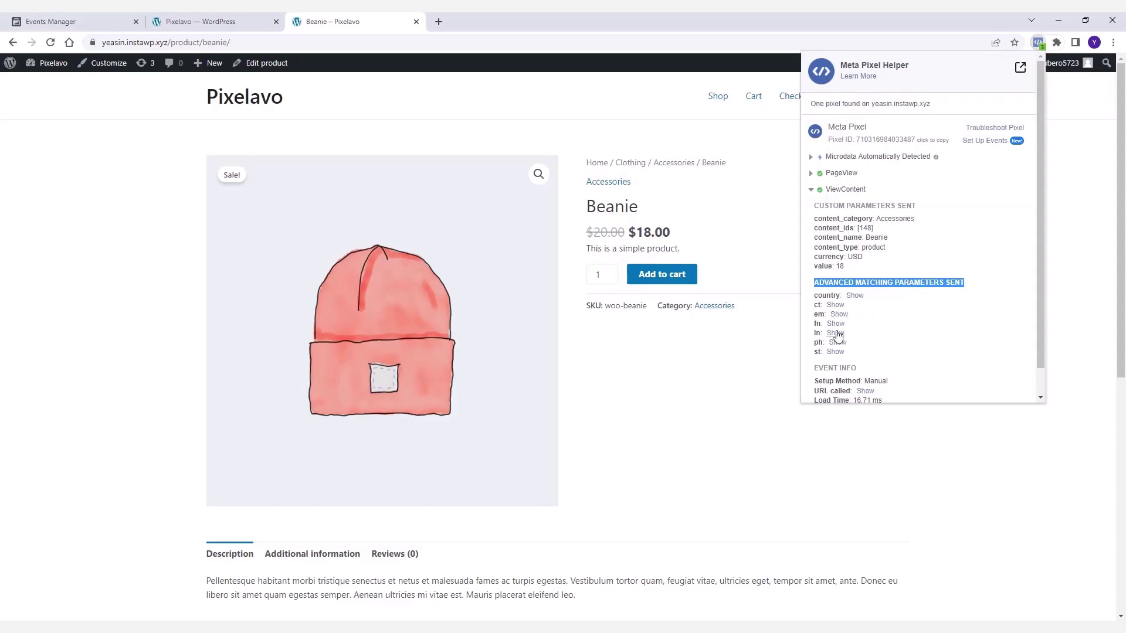
pyautogui.click(952, 144)
pyautogui.click(1036, 45)
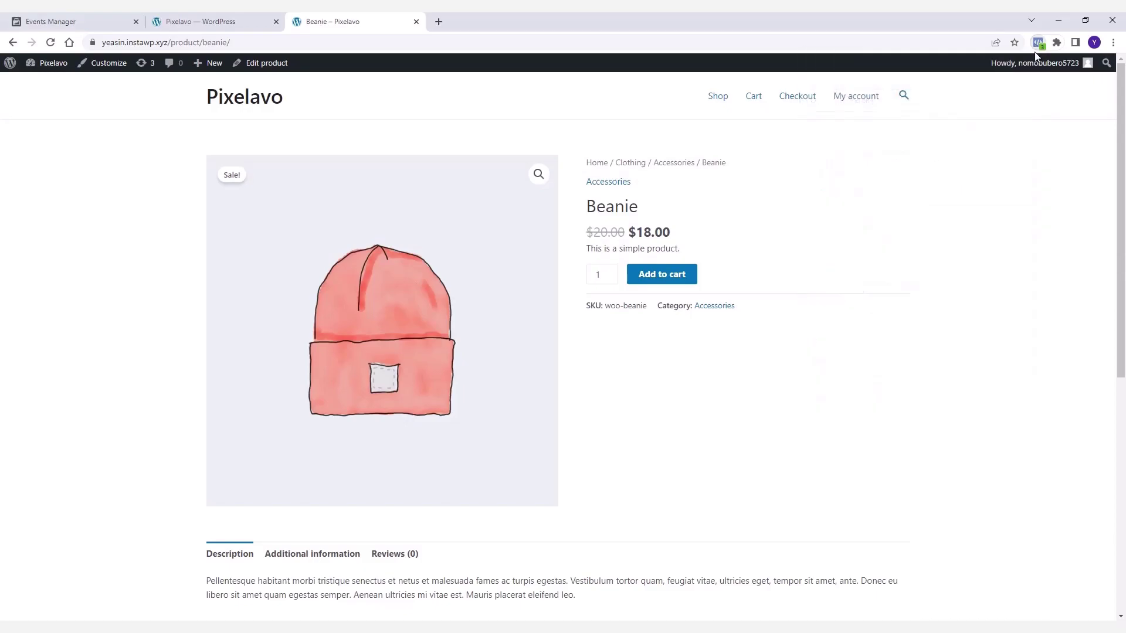
pyautogui.click(246, 16)
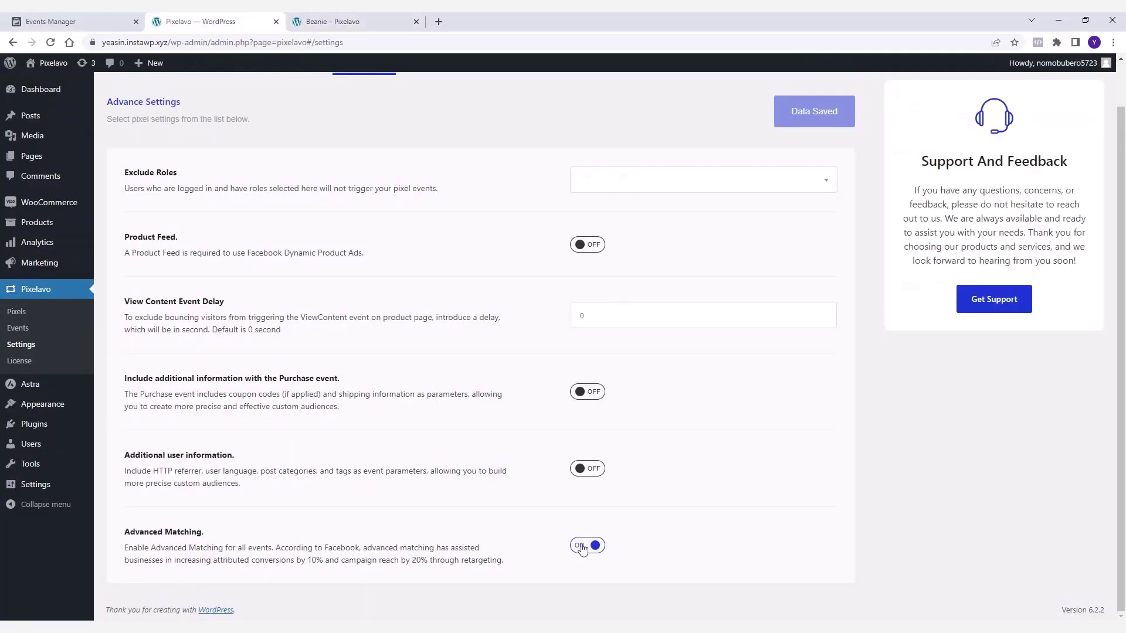
# Save the advanced settings with Advanced Matching switched off
pyautogui.click(586, 542)
pyautogui.scroll(1, 686, 351)
pyautogui.click(809, 160)
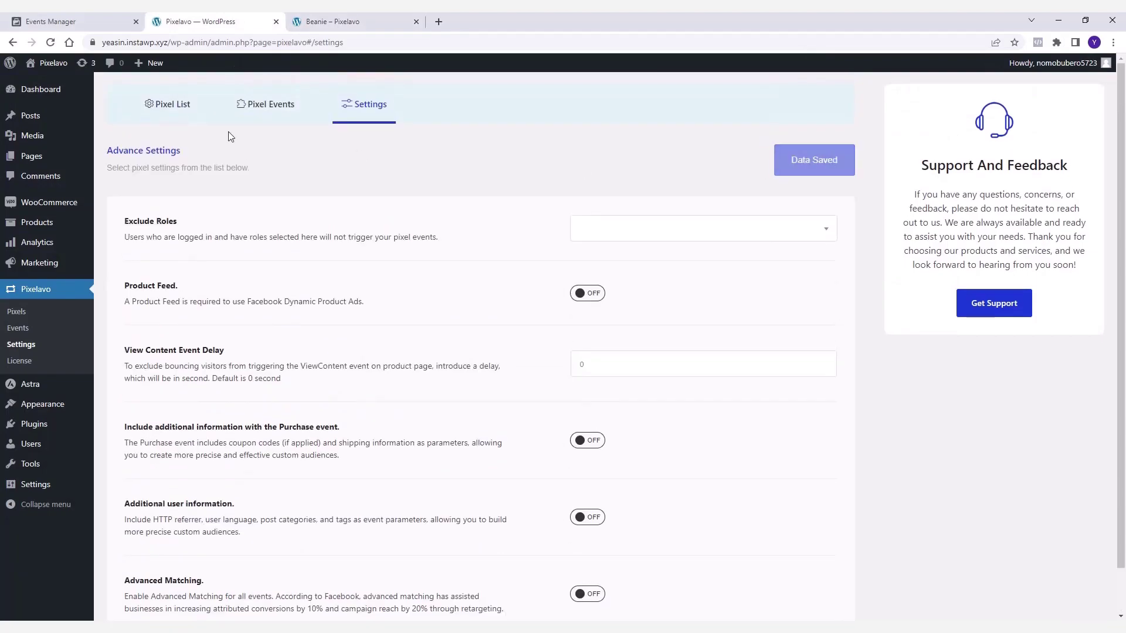
# Add a new pixel in the Pixel List and name it 'Second'
pyautogui.click(161, 105)
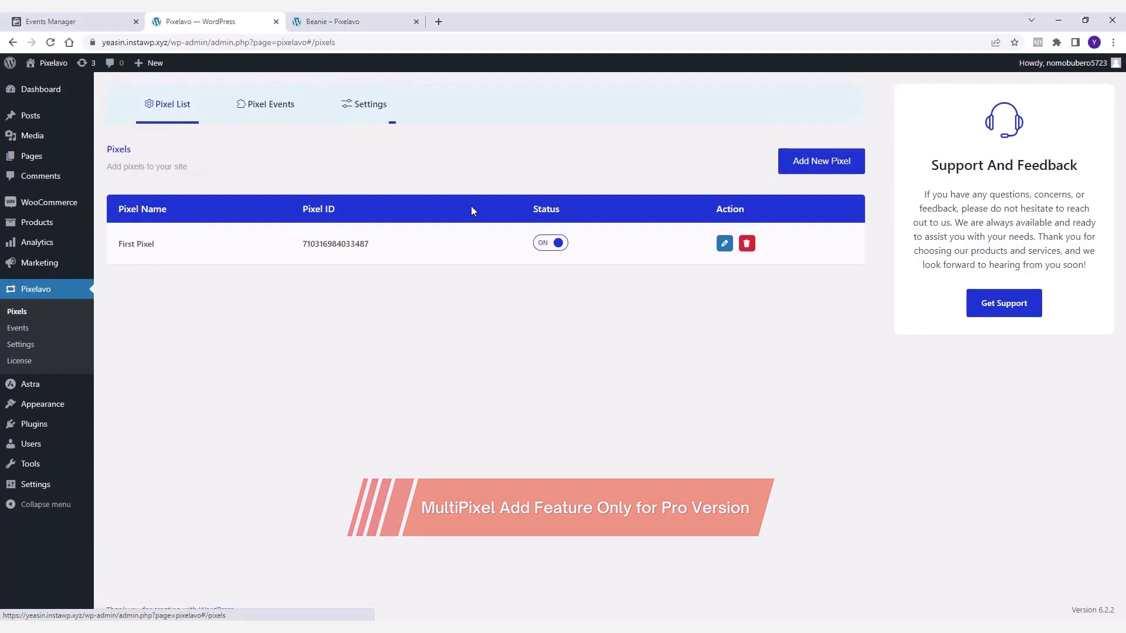
pyautogui.click(801, 164)
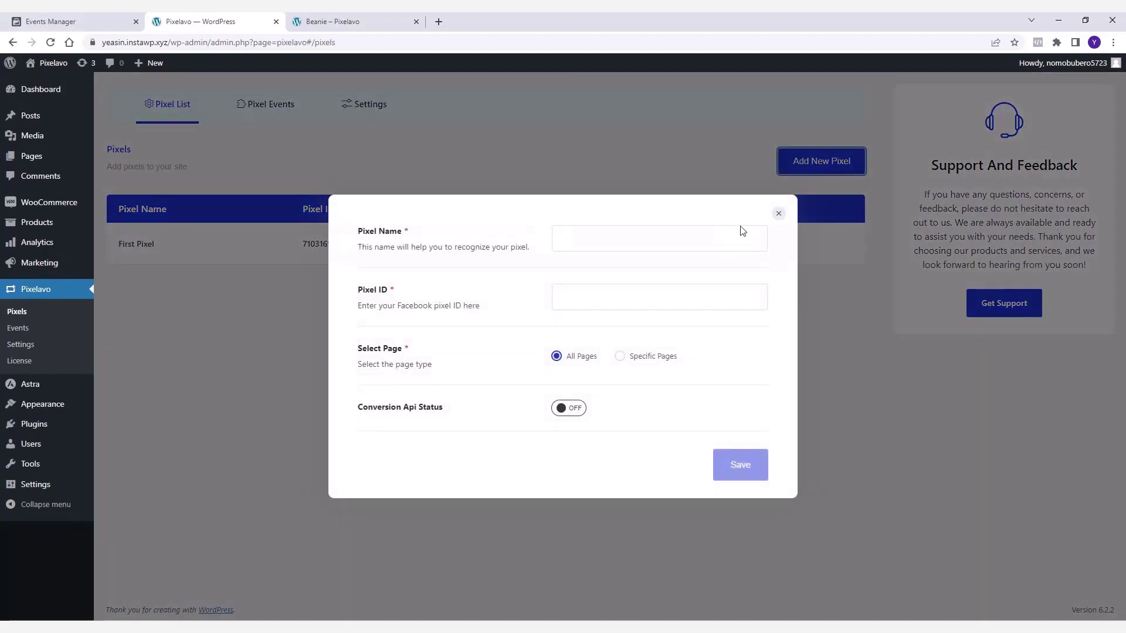
pyautogui.click(583, 241)
pyautogui.write('Seco')
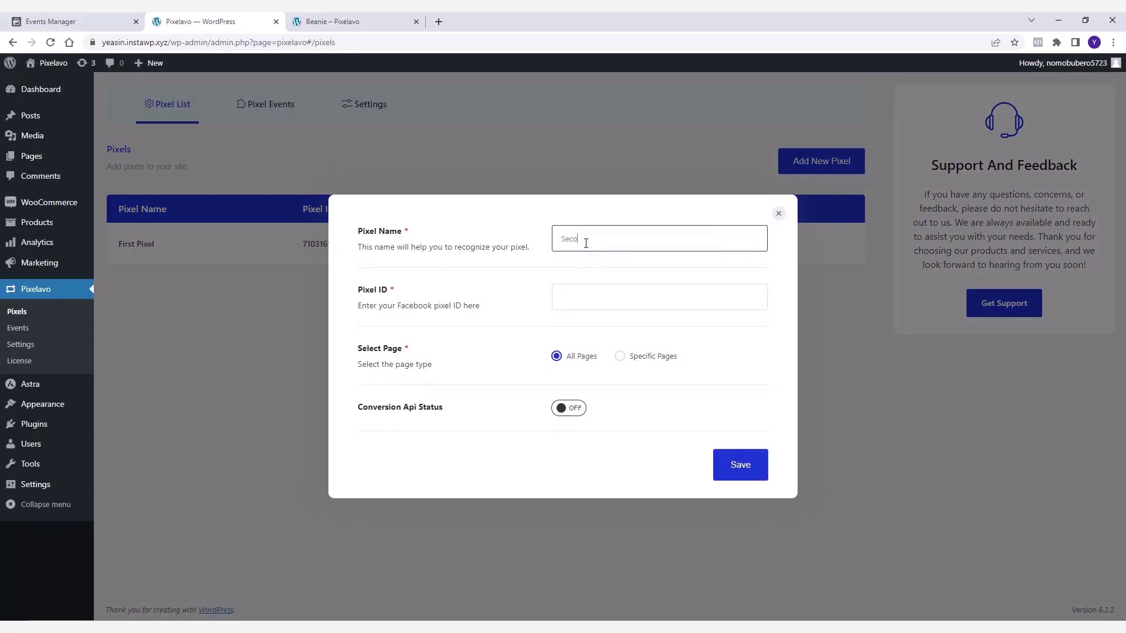
pyautogui.write('nd Pixel')
pyautogui.click(588, 297)
pyautogui.hotkey('ctrl', '1')
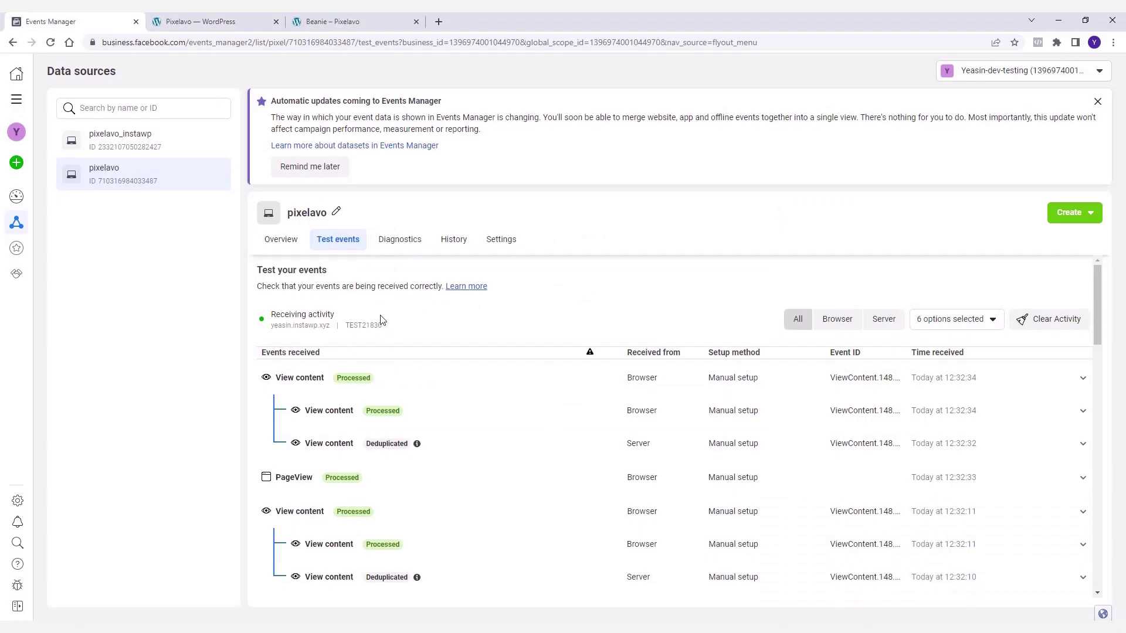
# Paste the pixelavo_instawp pixel ID into the new pixel and enable its Conversion API
pyautogui.click(128, 143)
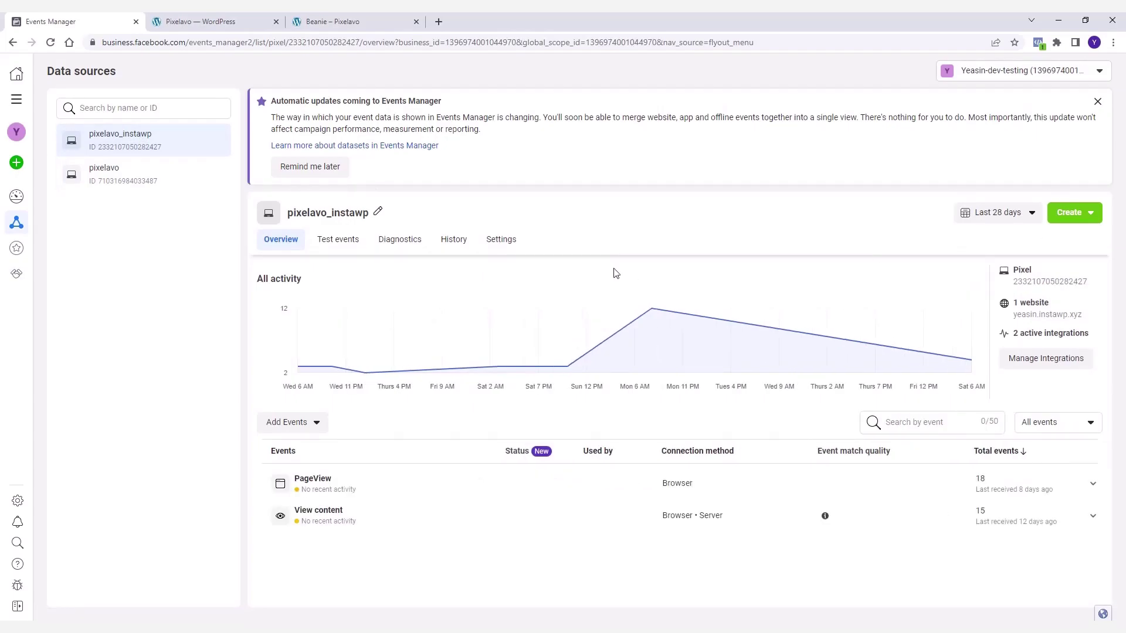
pyautogui.click(190, 18)
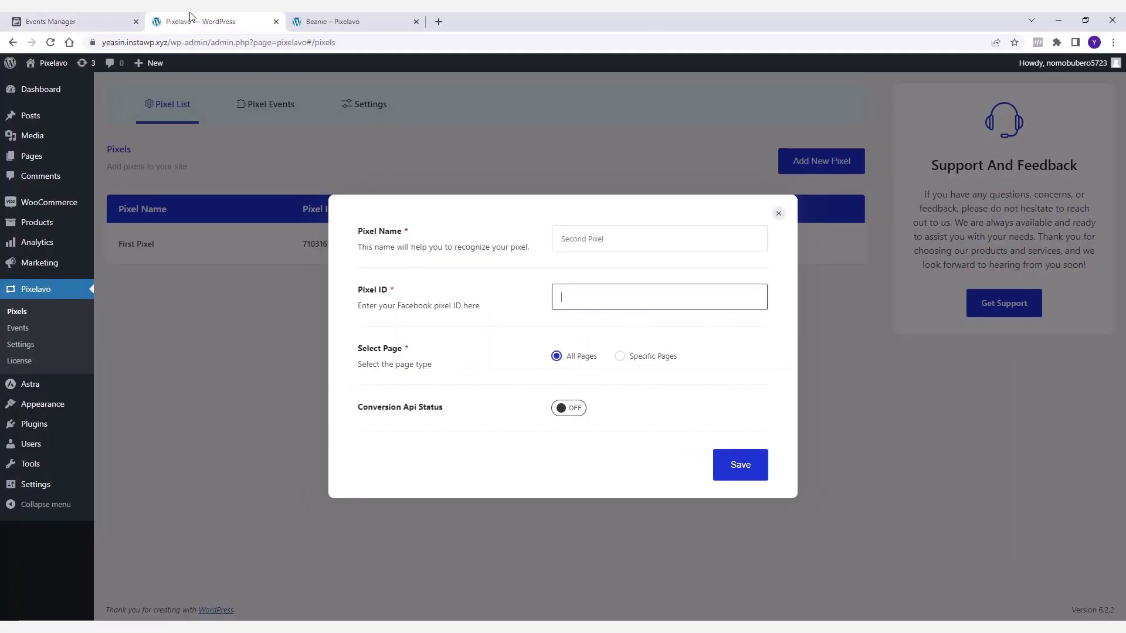
pyautogui.hotkey('ctrl', 'v')
pyautogui.click(568, 408)
# Generate and copy a Conversions API access token in the pixel's Events Manager settings
pyautogui.click(93, 18)
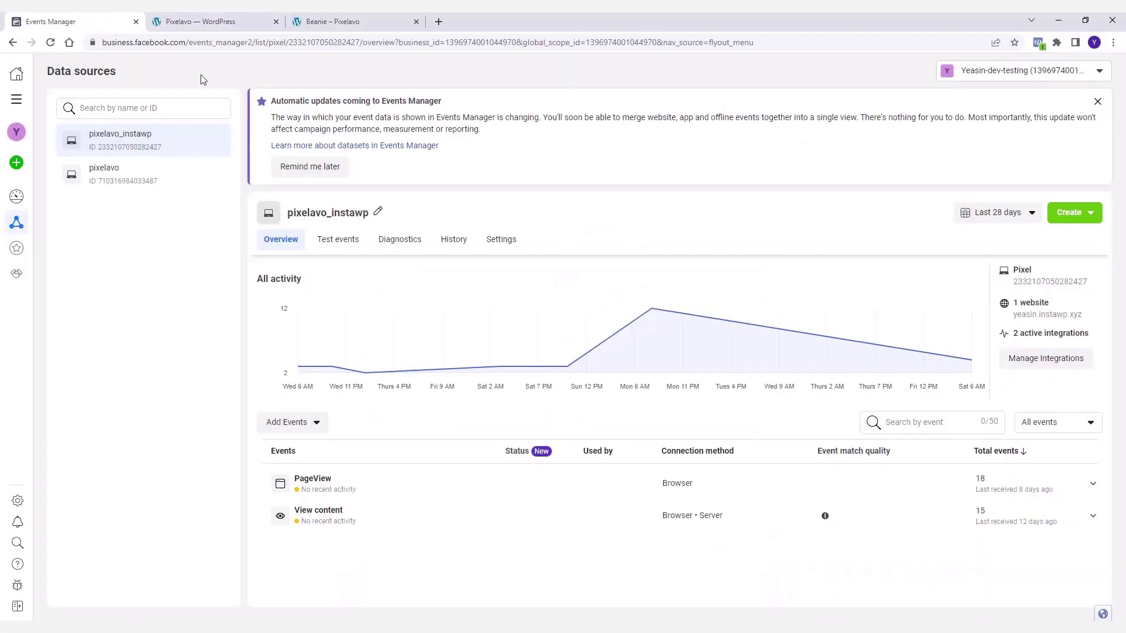
pyautogui.click(497, 240)
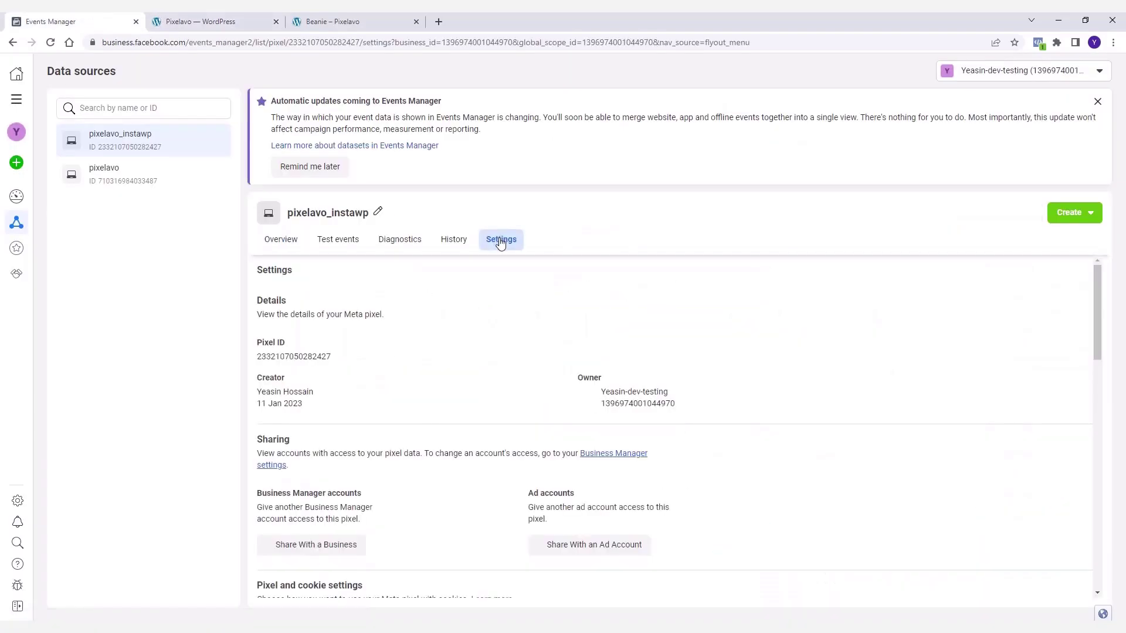
pyautogui.scroll(-15, 469, 349)
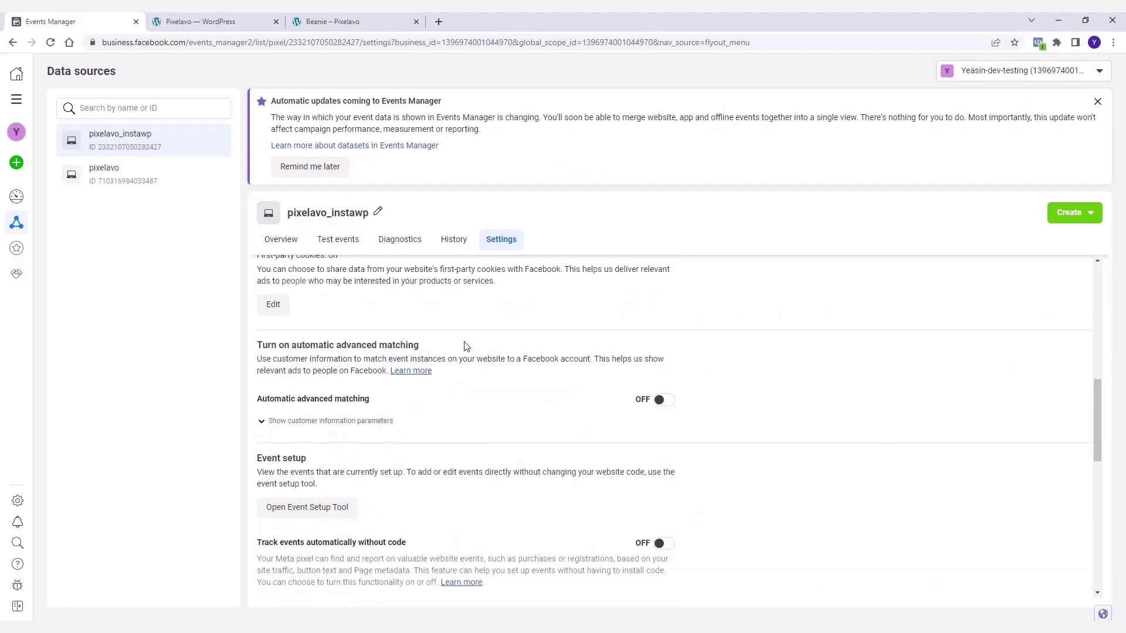
pyautogui.scroll(-3, 422, 347)
pyautogui.click(293, 386)
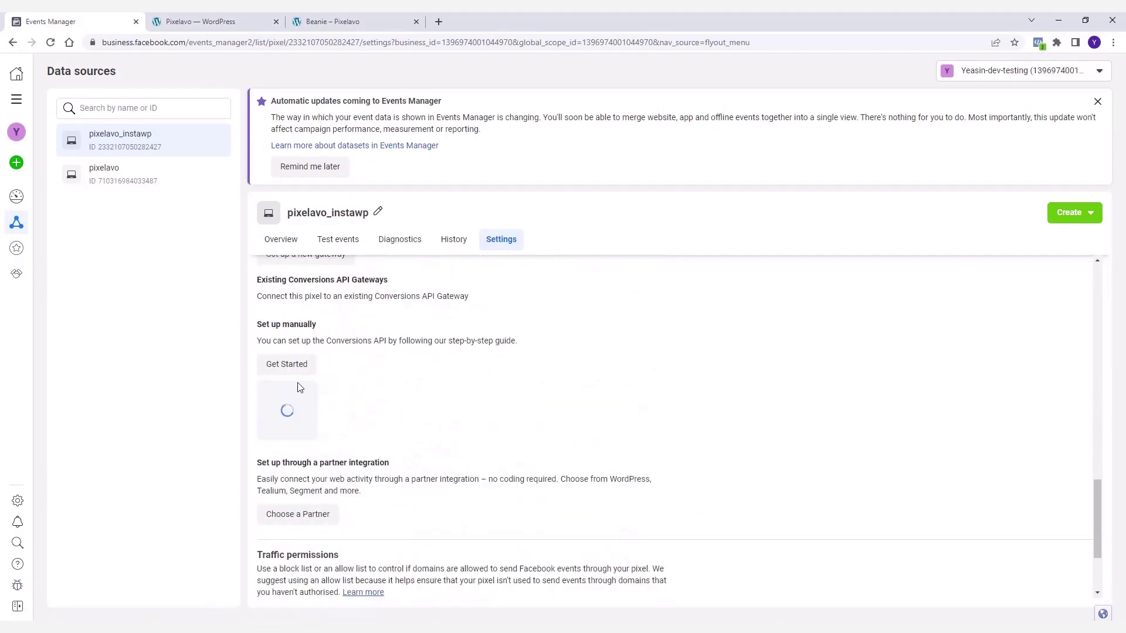
pyautogui.click(409, 438)
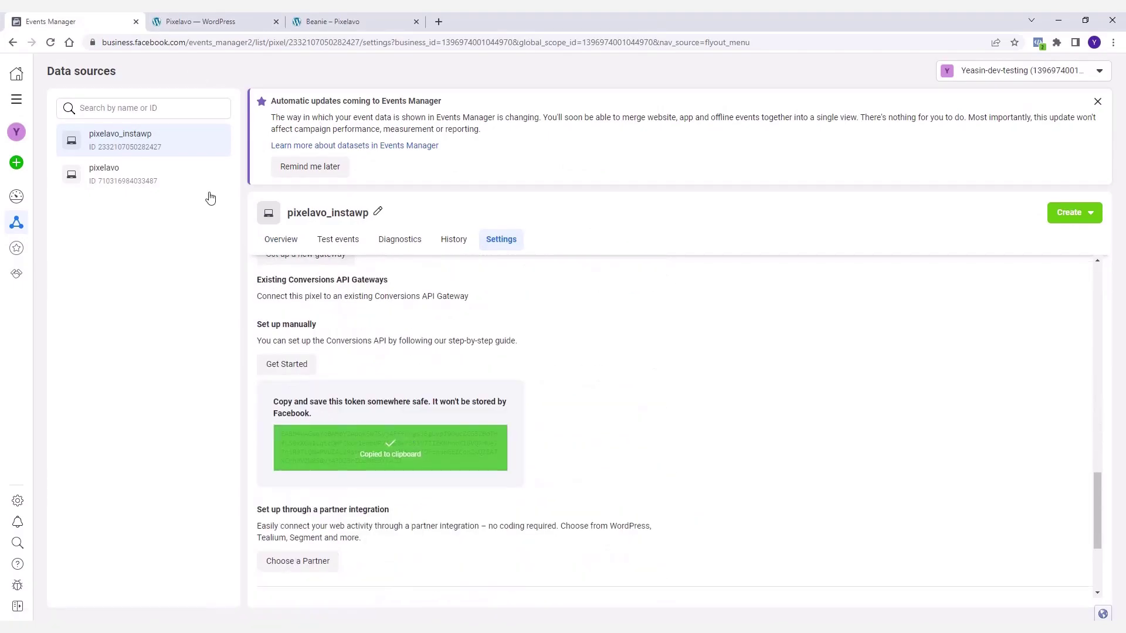
pyautogui.click(215, 16)
# Paste the access token and test event code TEST93569 into Second Pixel and save it
pyautogui.rightClick(574, 397)
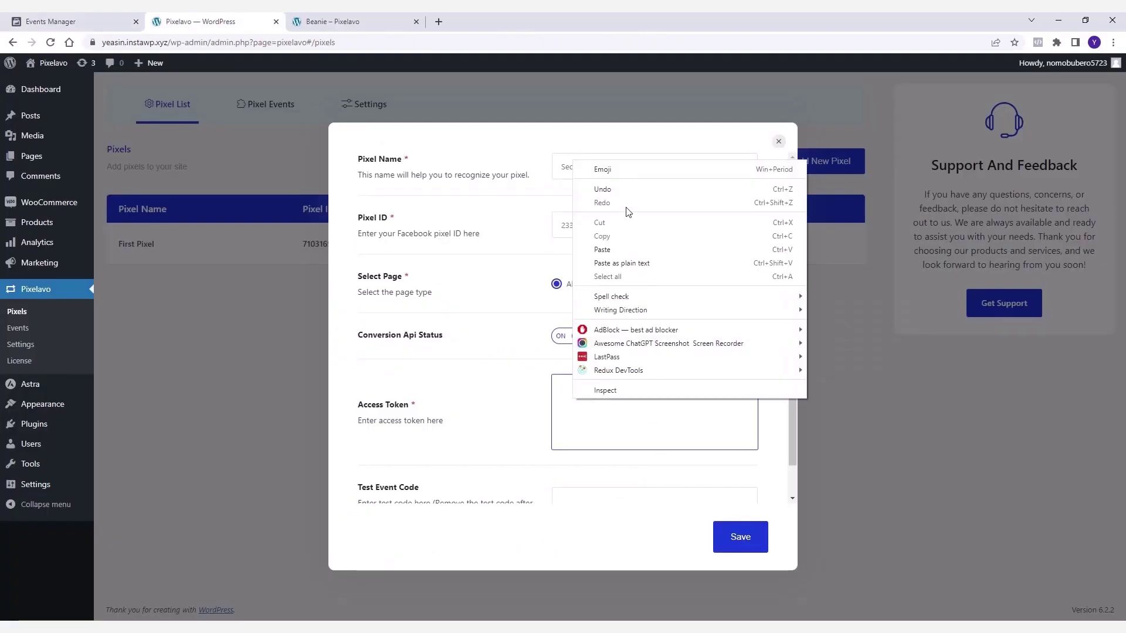
pyautogui.click(602, 250)
pyautogui.scroll(-1, 628, 359)
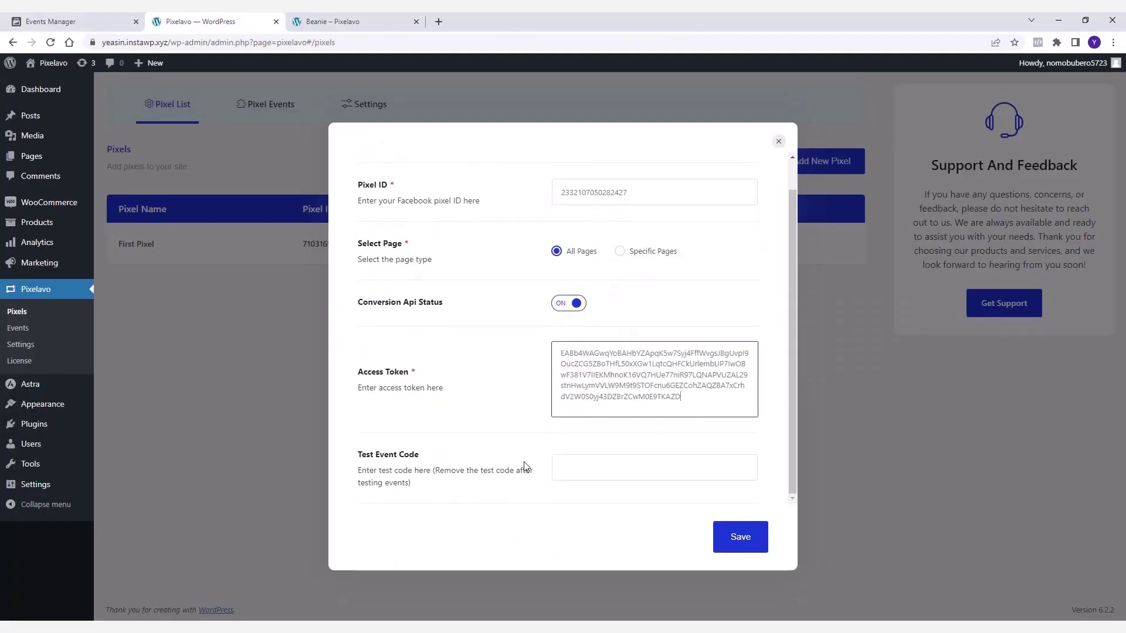
pyautogui.click(339, 240)
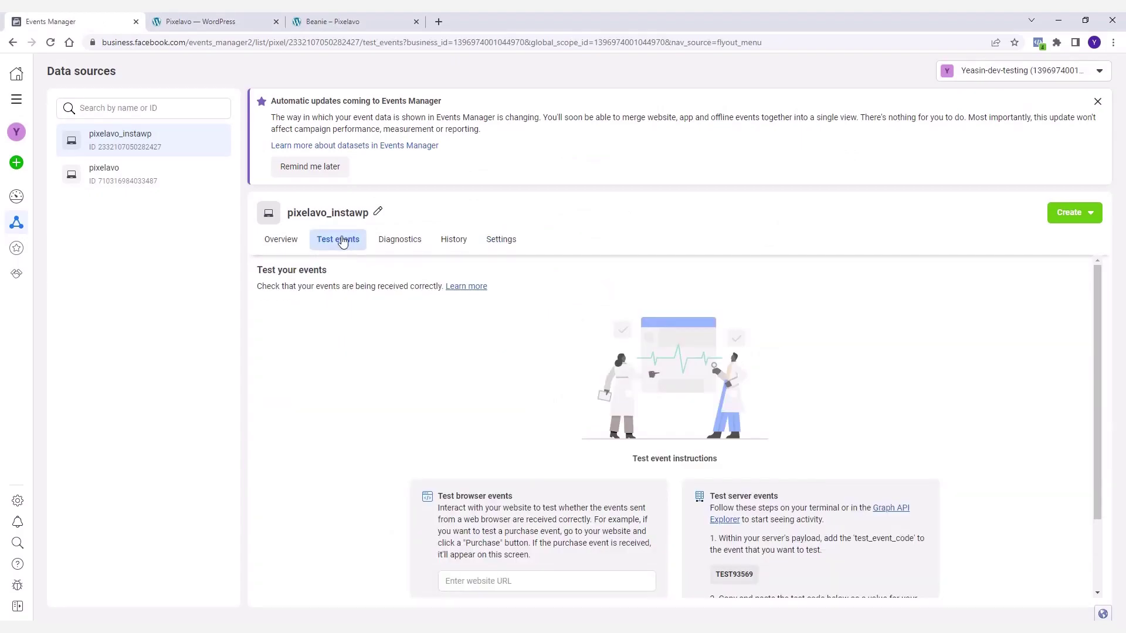
pyautogui.scroll(-2, 780, 481)
pyautogui.click(734, 483)
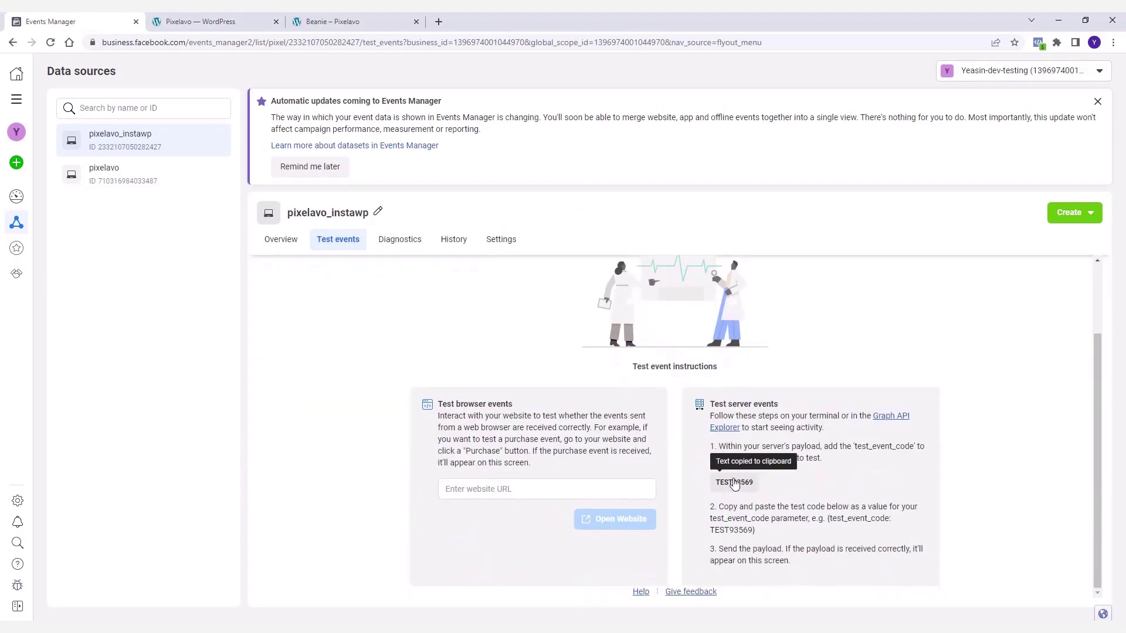
pyautogui.click(202, 22)
pyautogui.rightClick(577, 461)
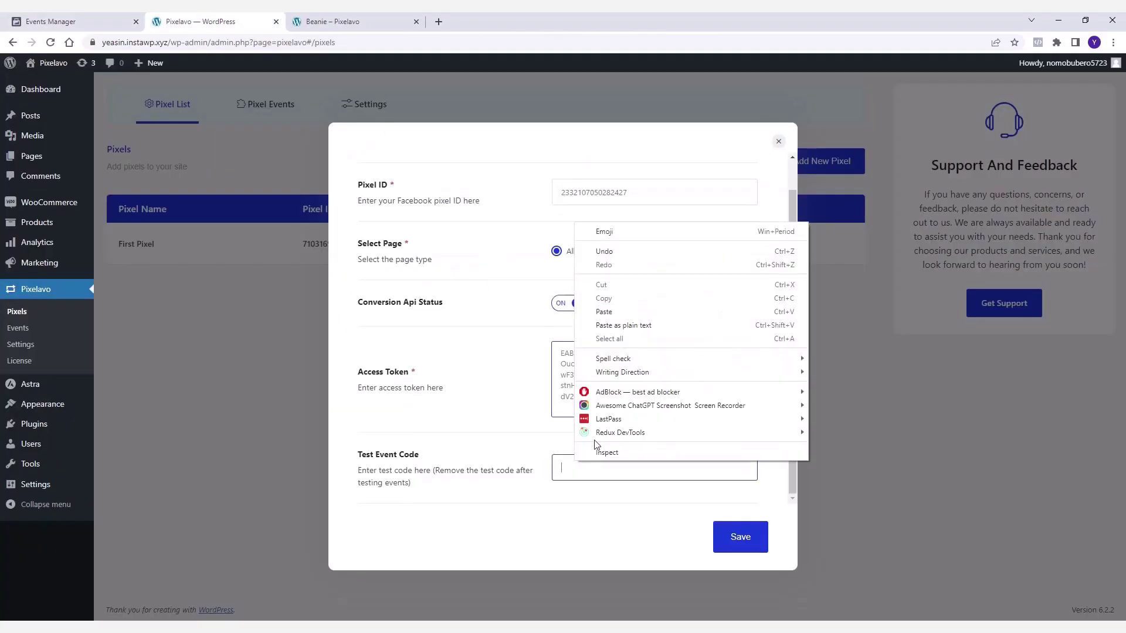
pyautogui.click(606, 310)
pyautogui.click(756, 542)
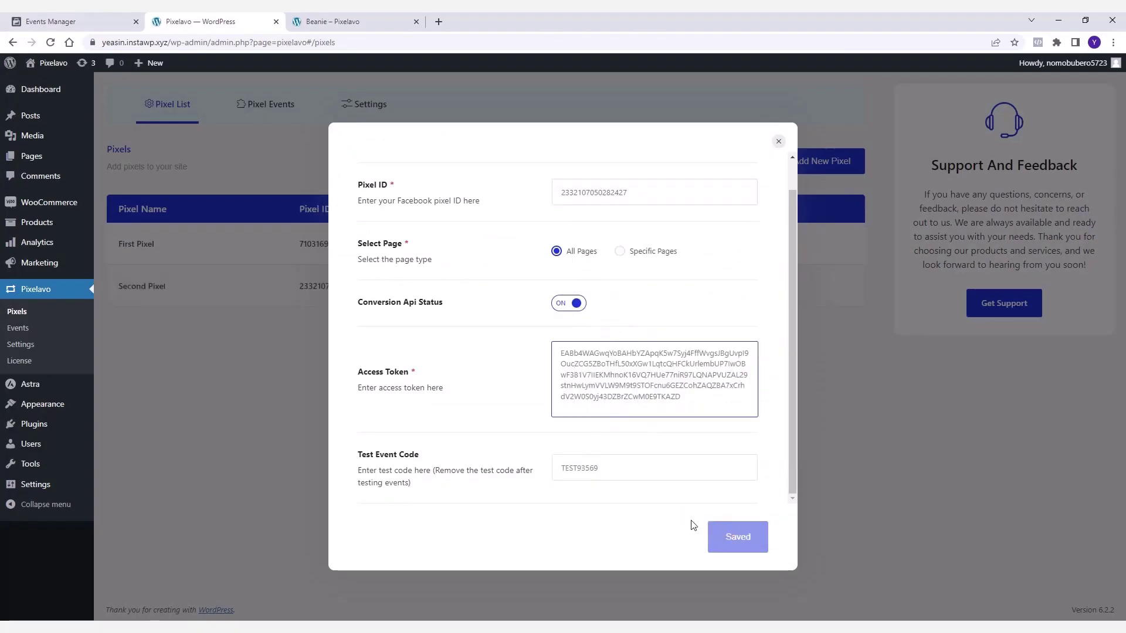
# Close the pixel dialog, reload Beanie, and confirm both pixels fire PageView and ViewContent
pyautogui.click(779, 140)
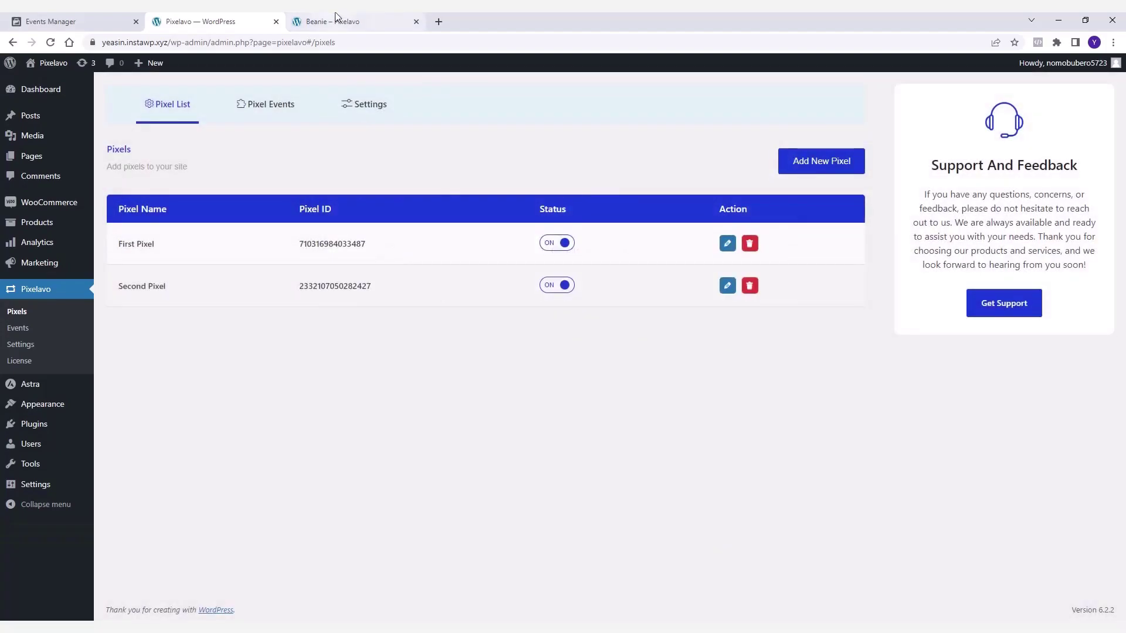
pyautogui.click(340, 21)
pyautogui.press('F5')
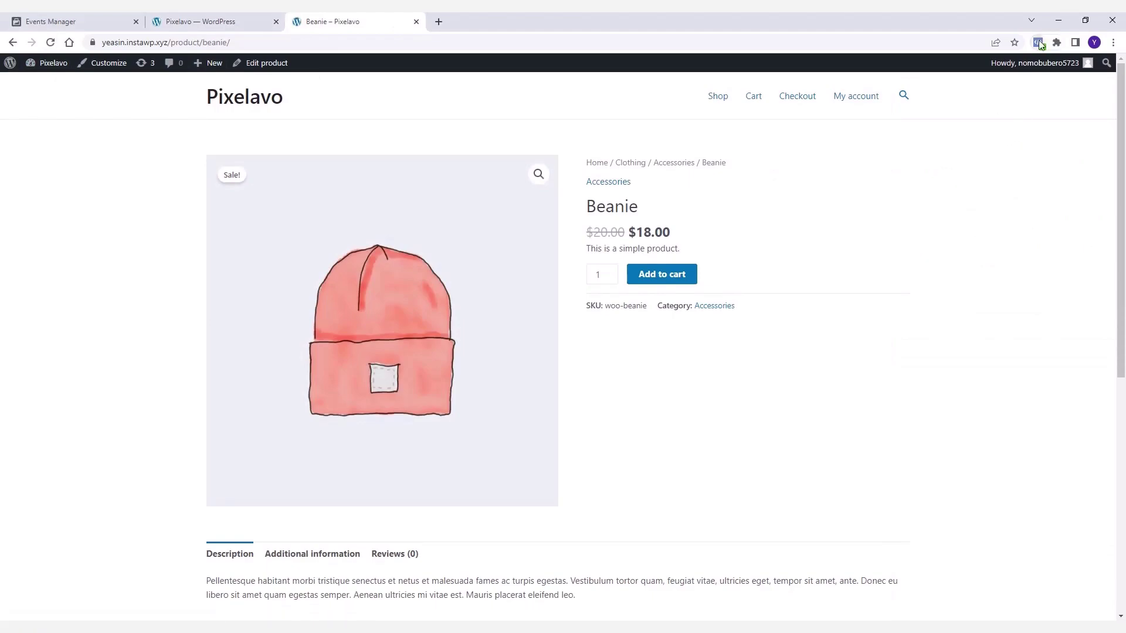
pyautogui.click(1039, 43)
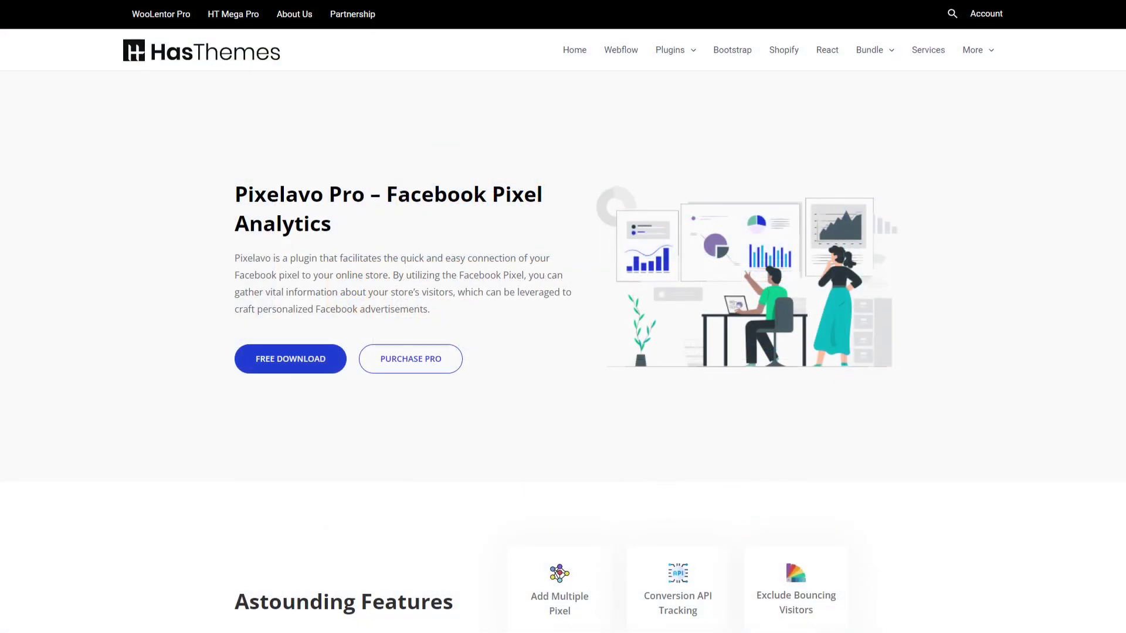
# Scroll the Pixelavo Pro page down to Available Licenses: 99, 149, 199 USD yearly
pyautogui.scroll(-6, 563, 317)
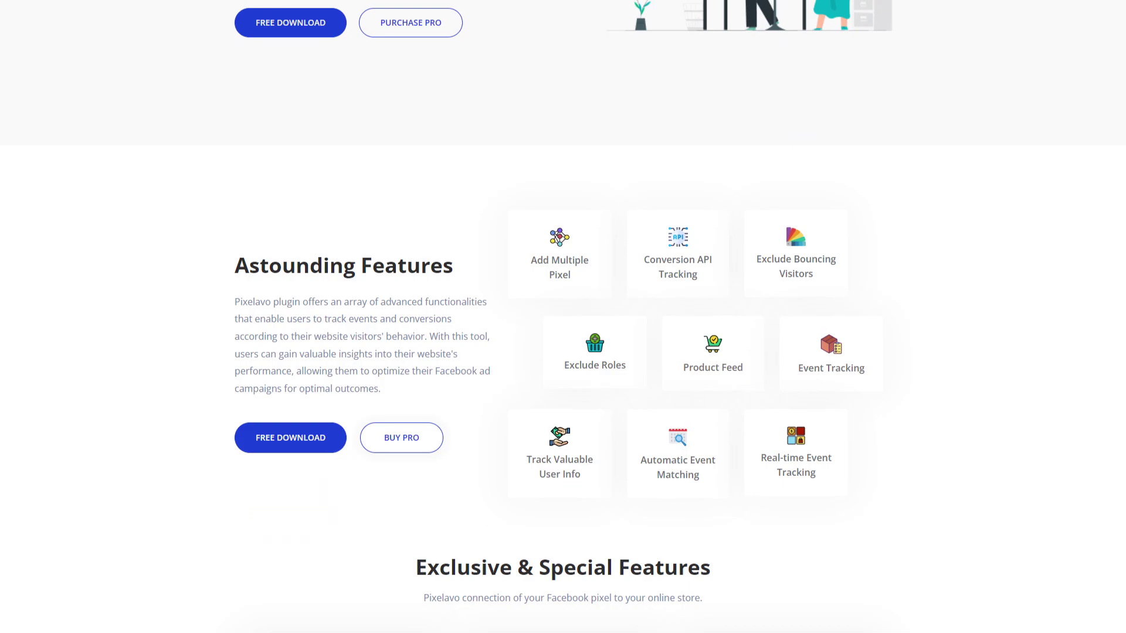
pyautogui.scroll(-9, 563, 316)
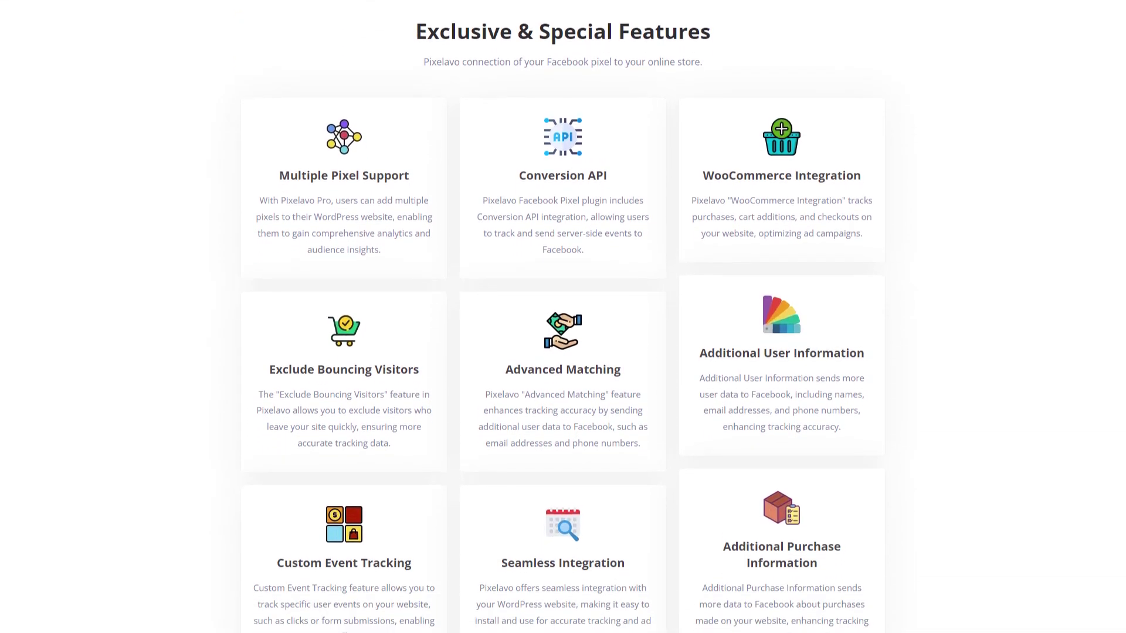
pyautogui.scroll(-12, 563, 317)
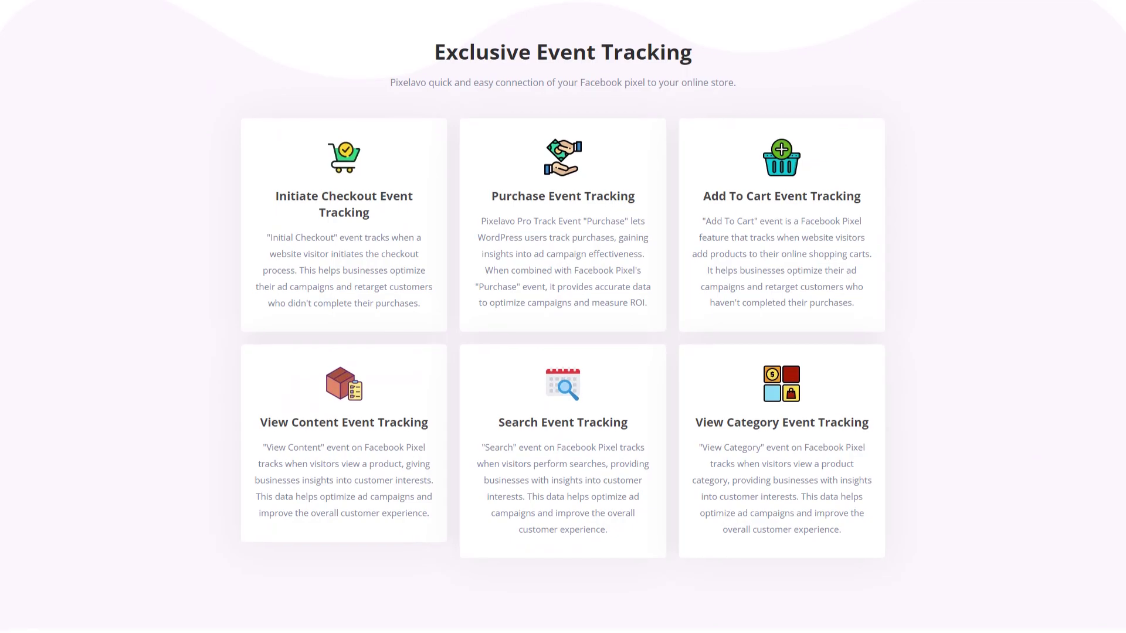
pyautogui.scroll(-10, 563, 317)
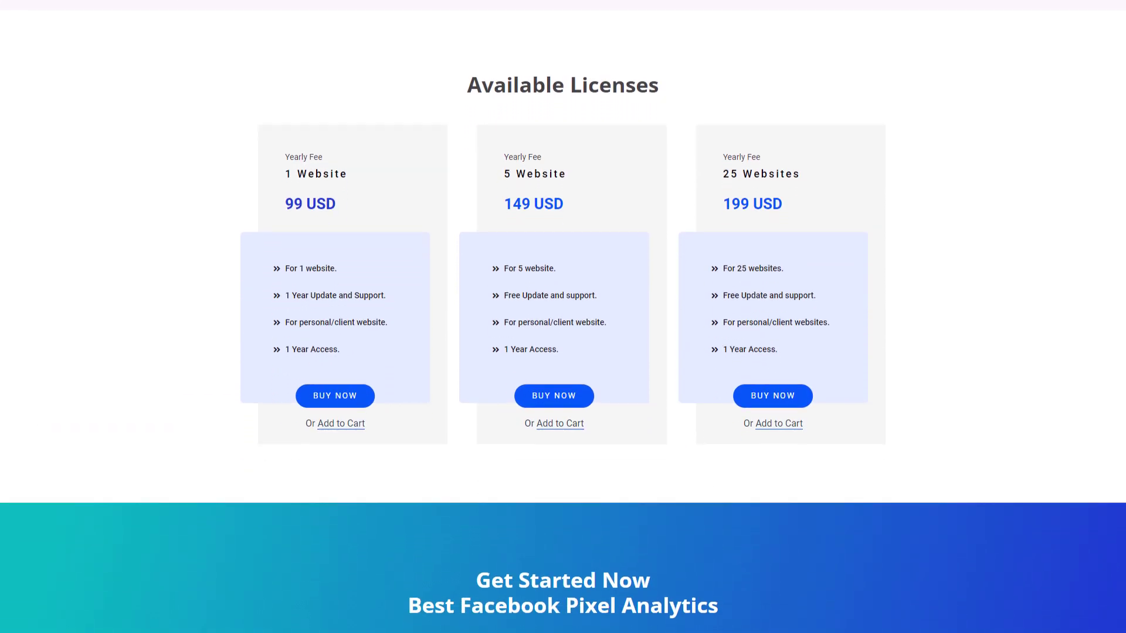